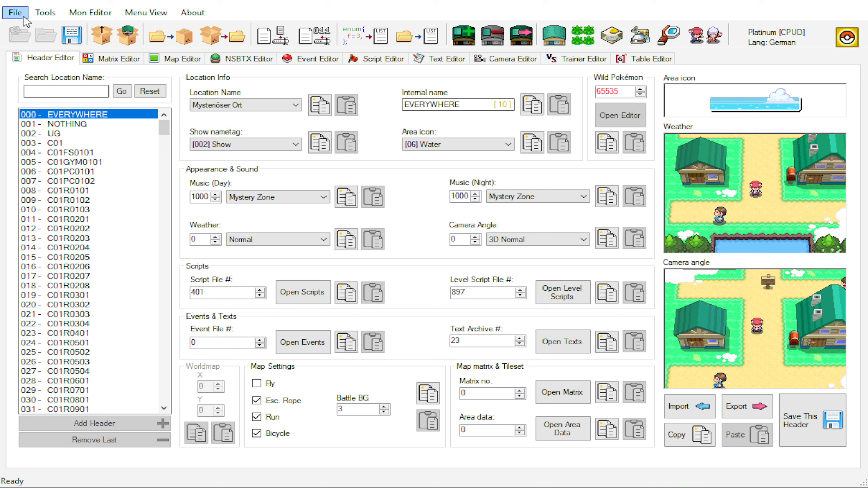
click(23, 17)
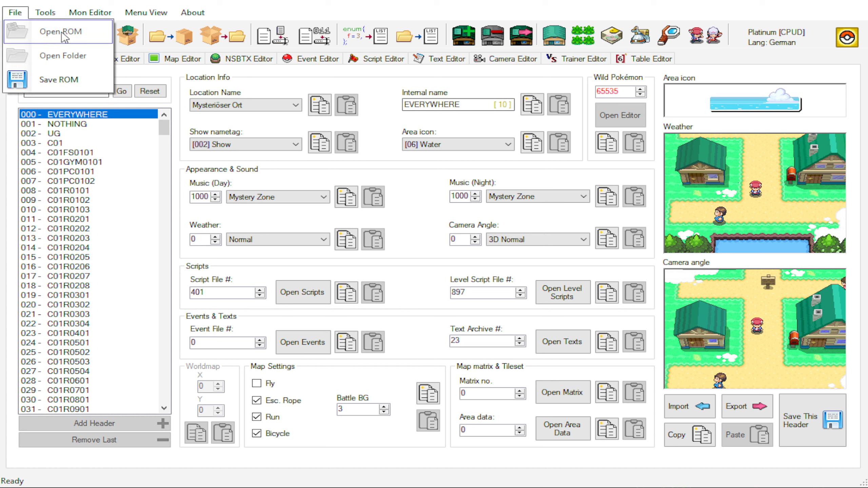
click(402, 166)
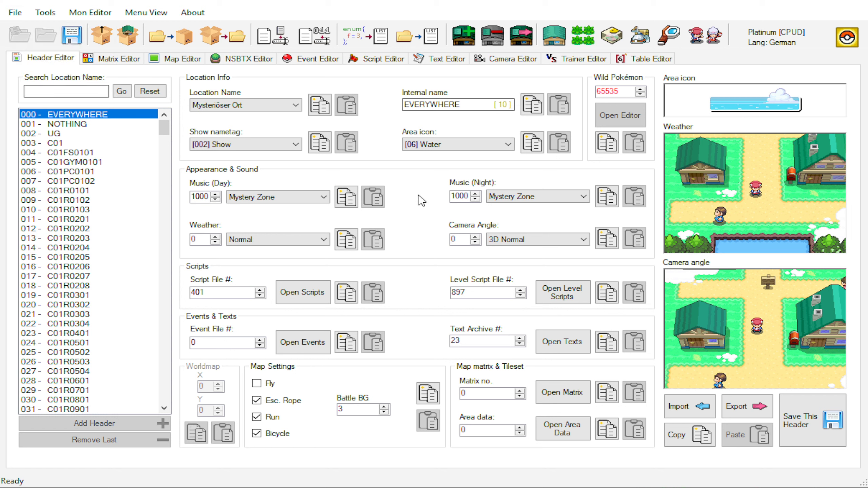
click(96, 14)
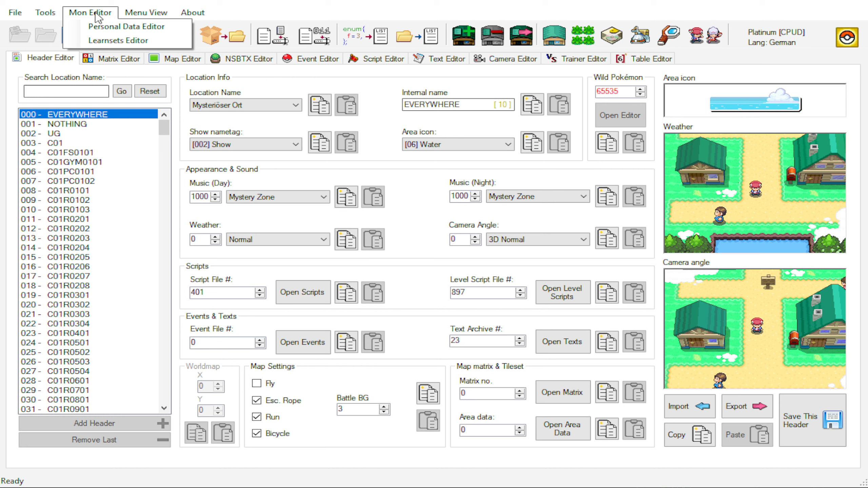
click(367, 102)
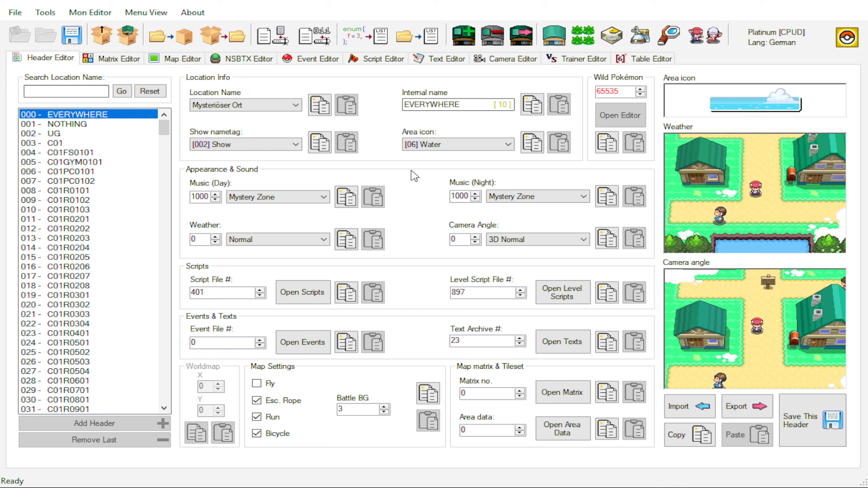
click(228, 106)
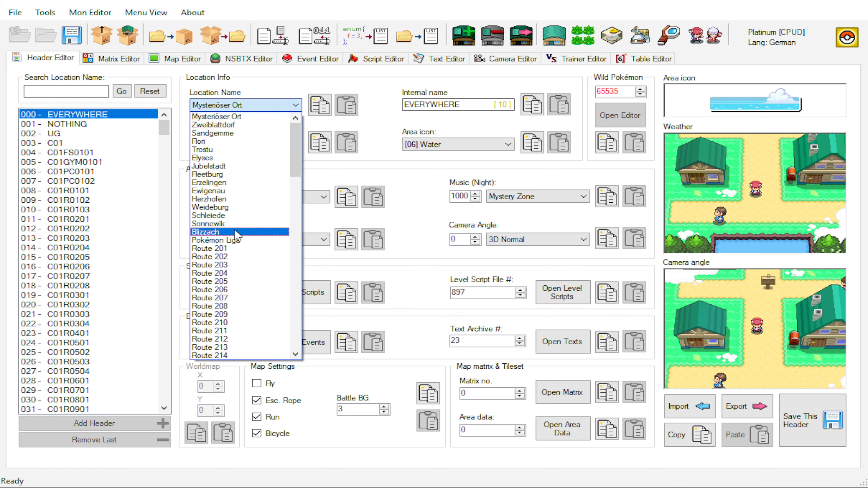
click(262, 109)
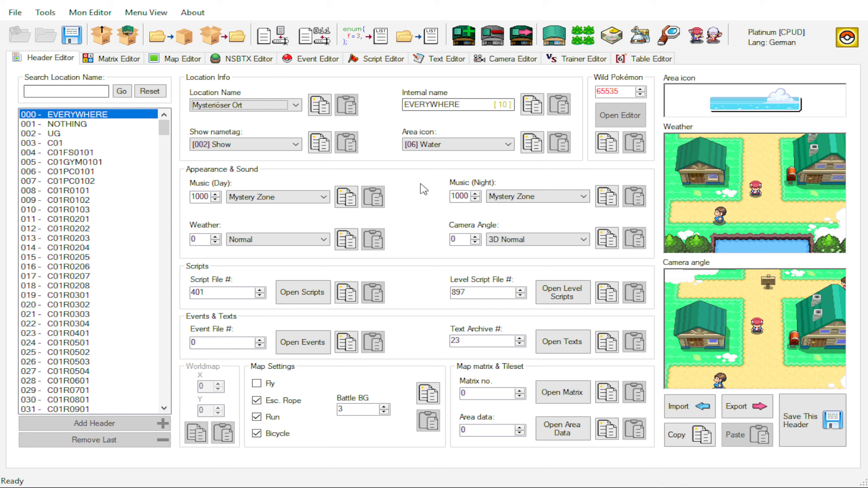
Open the Personal Data Editor, discard the unsaved Pokémon changes and move its window fully into view.
click(92, 12)
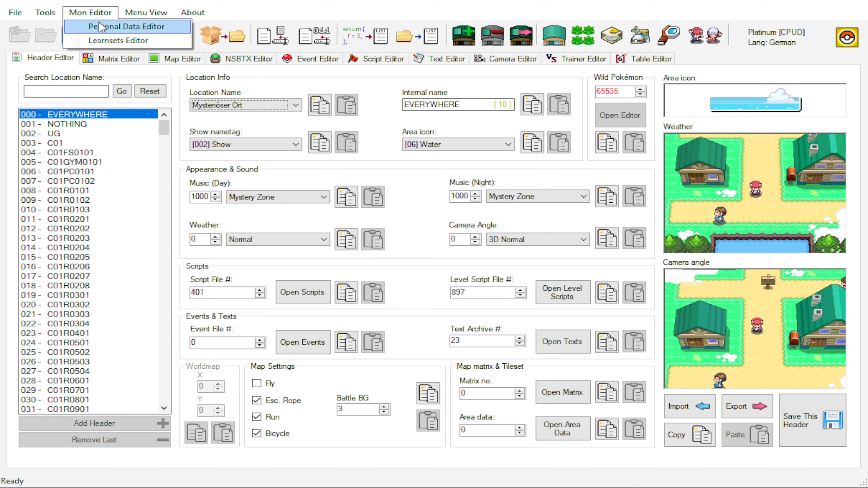
click(99, 23)
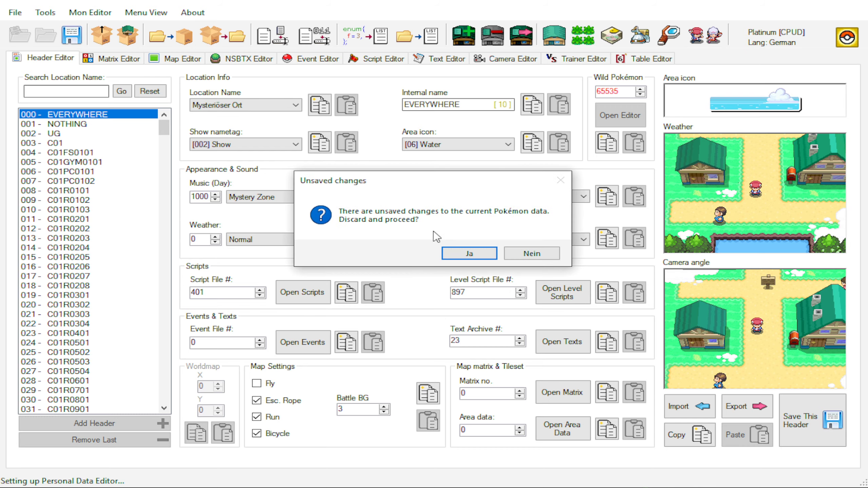
click(465, 253)
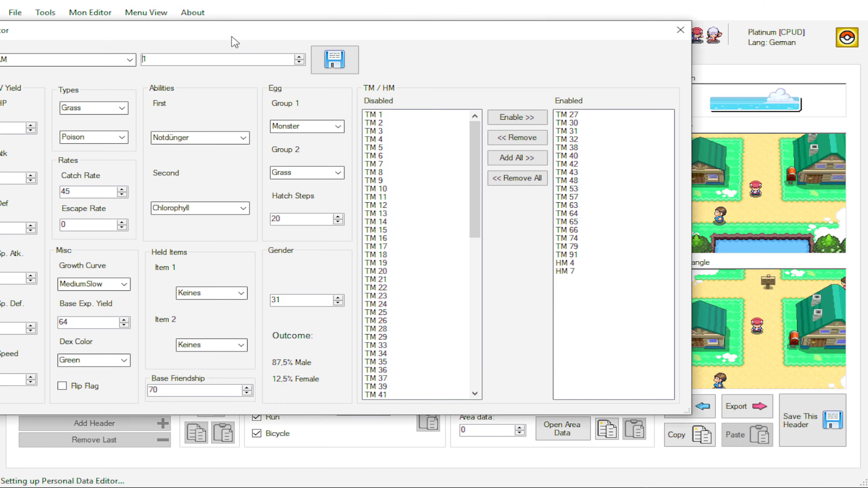
drag(232, 37, 366, 64)
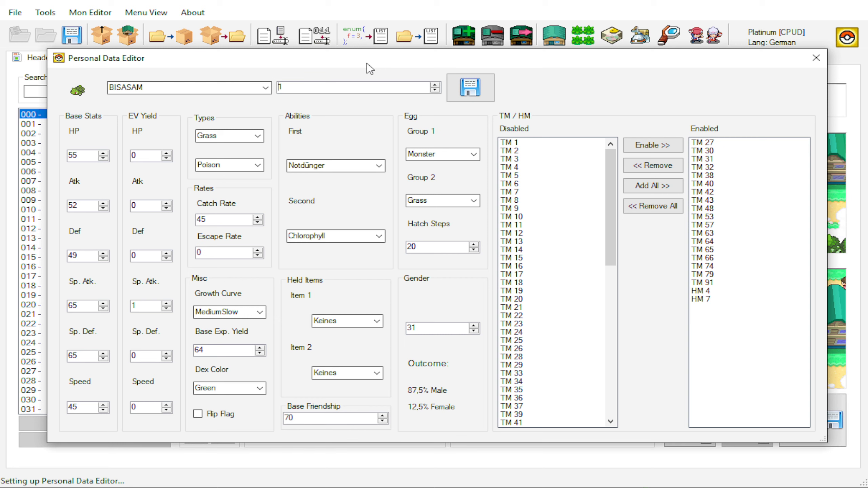
Switch the Personal Data Editor from BISASAM to SAFCON by choosing it by name.
drag(82, 205, 58, 215)
click(194, 87)
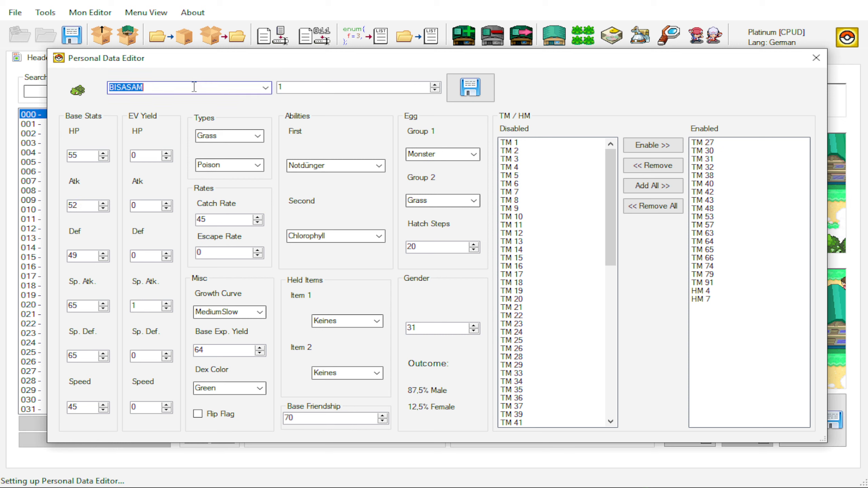
click(265, 88)
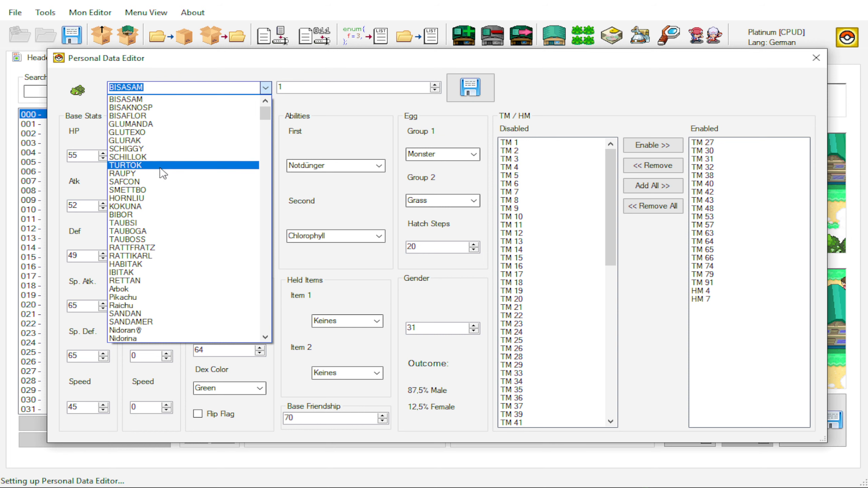
click(154, 165)
click(265, 88)
click(197, 106)
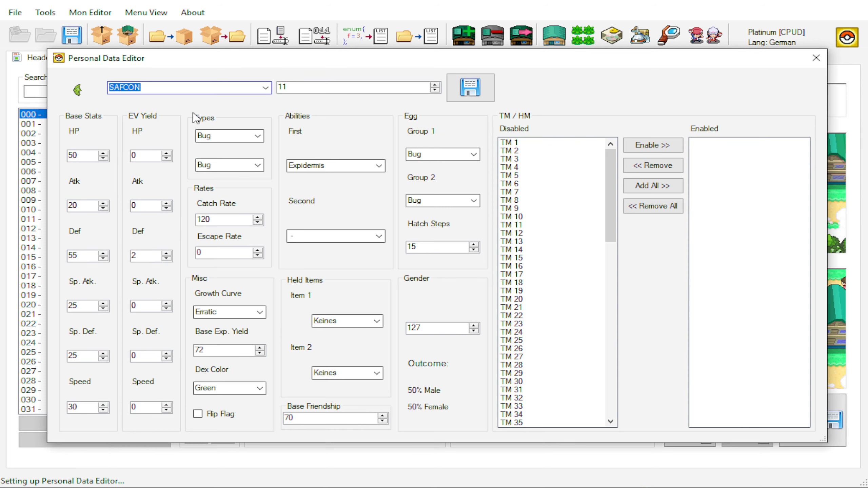
Step back through the Pokémon entries by name from SAFCON to BISASAM.
key(Up)
key(Up)
key(Up)
key(Up)
key(Up)
key(Up)
key(Up)
key(Up)
key(Up)
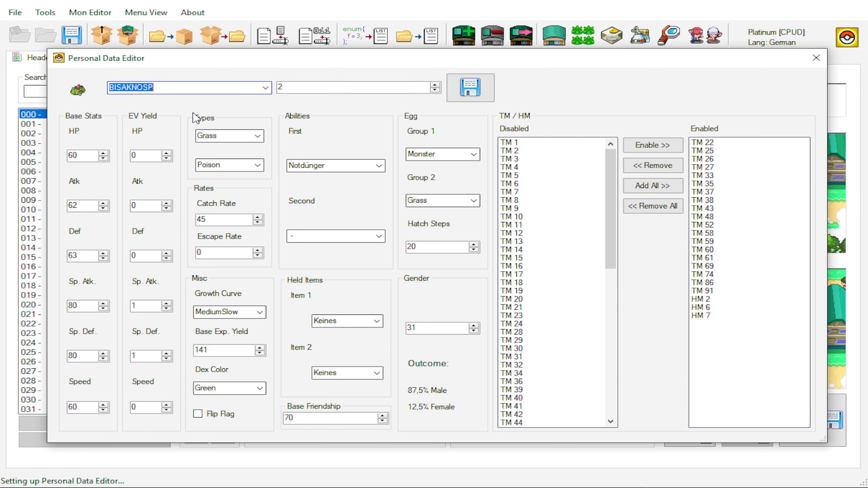
Step through the Pokémon by index number up to GLUTEXO (5) and back to BISASAM (1).
click(372, 87)
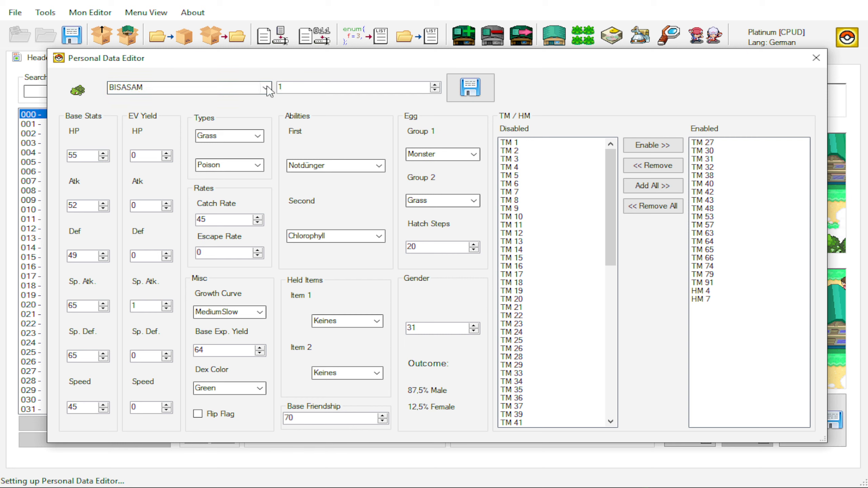
key(Up)
key(Up)
key(Up)
key(Up)
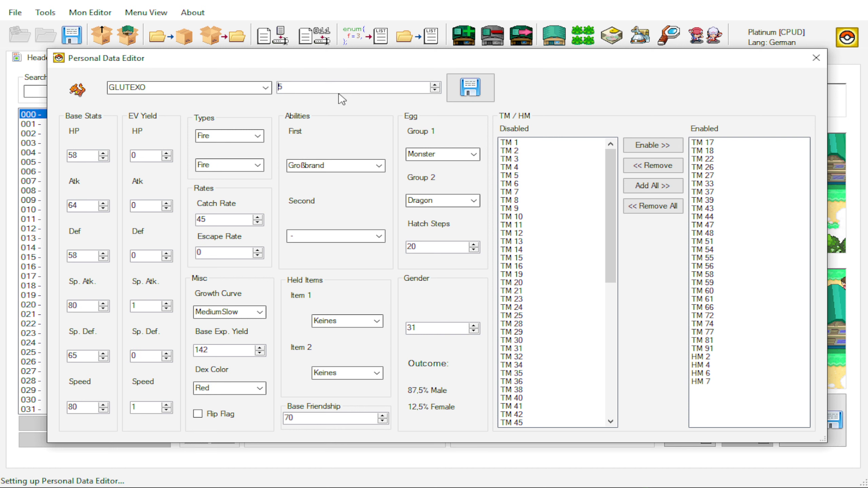
key(Down)
key(Down)
key(Down)
key(Down)
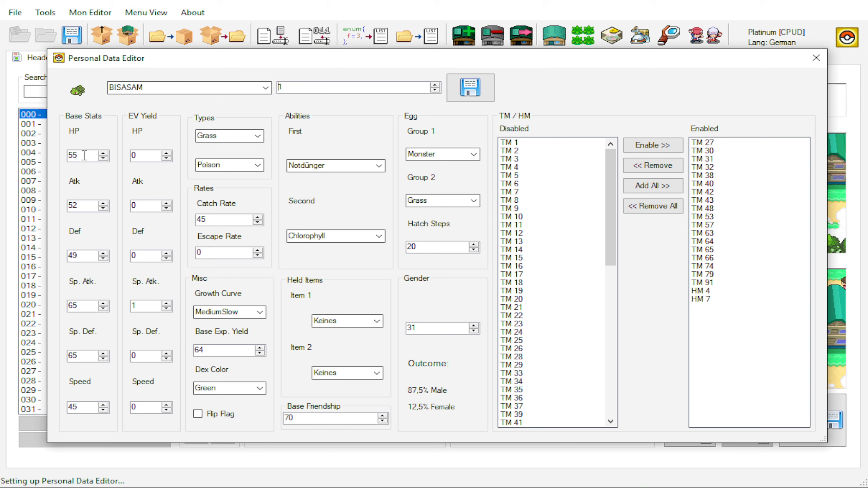
Set BISASAM's base Atk to 49, restore it to 52 and save the Pokémon's data.
click(90, 258)
drag(85, 206, 56, 208)
text(49)
double_click(94, 205)
text(52)
double_click(82, 206)
click(468, 88)
click(502, 253)
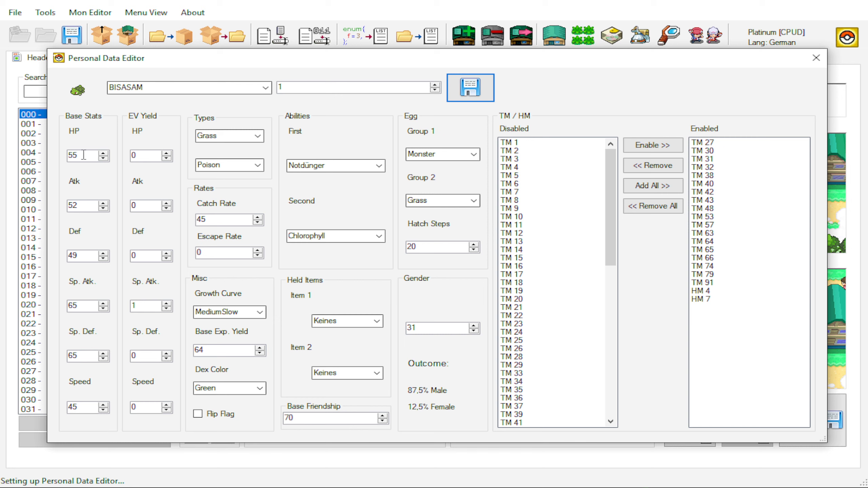
Raise BISASAM's base HP to 56, switch to BISAKNOSP and discard the unsaved change.
click(103, 153)
click(173, 87)
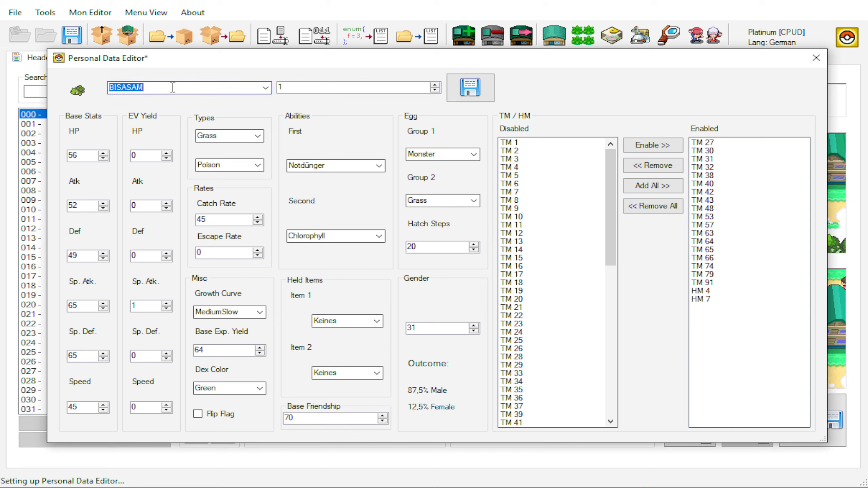
click(266, 87)
click(239, 110)
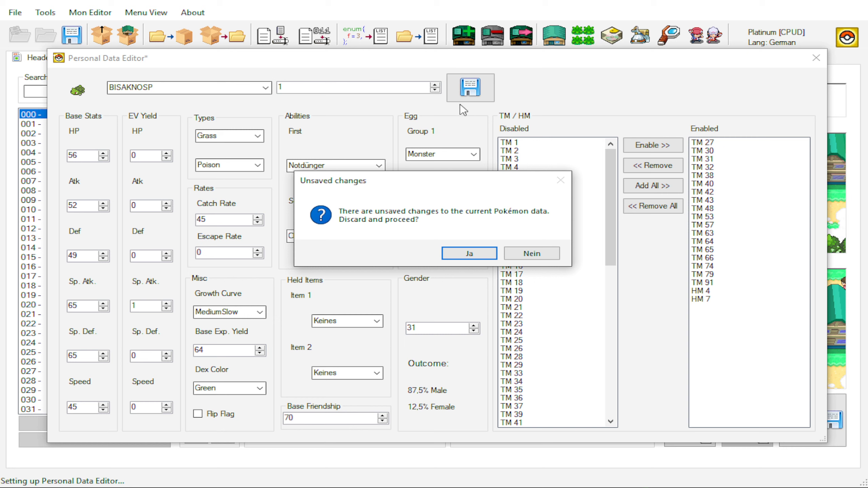
click(457, 255)
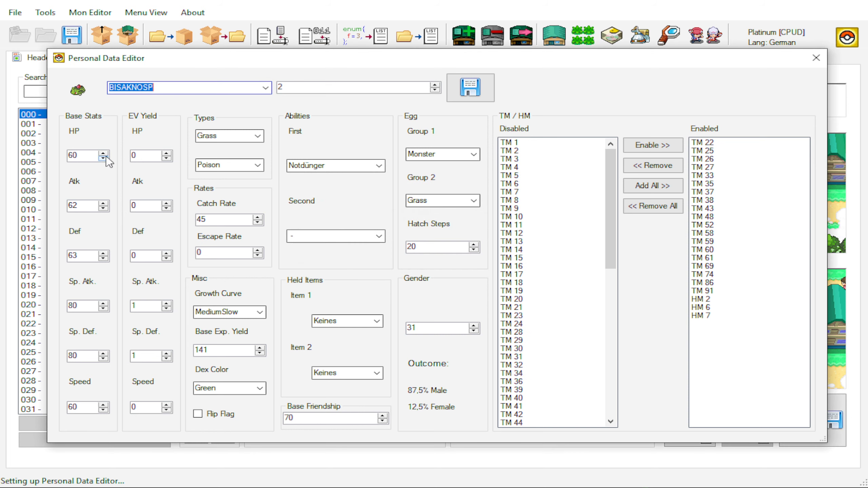
Return to BISASAM and set its Sp. Atk. EV yield to the maximum of 3.
click(189, 86)
key(Up)
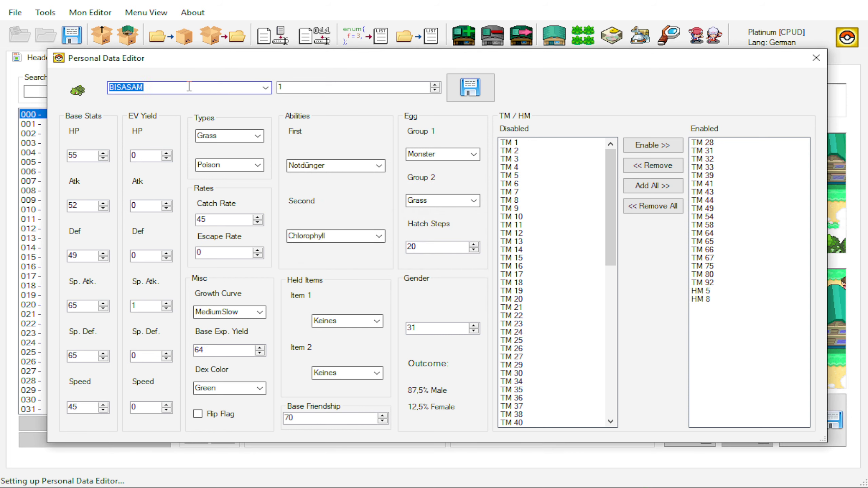
click(84, 155)
double_click(81, 156)
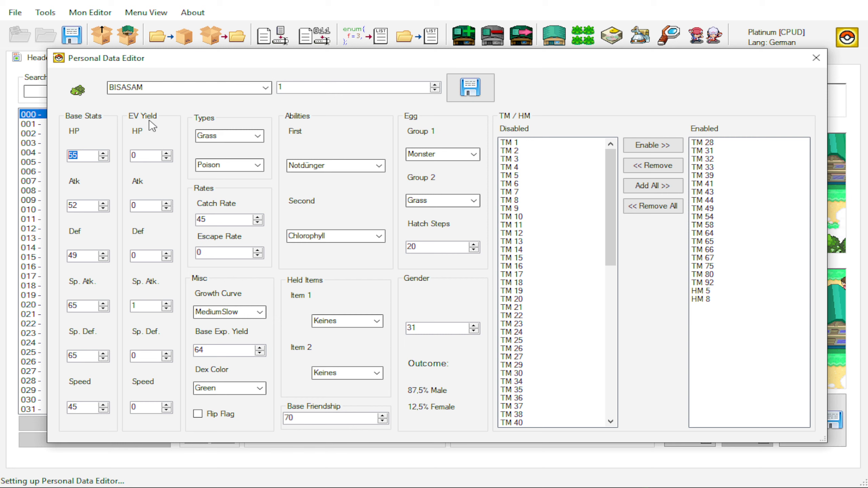
click(147, 308)
drag(153, 303, 131, 306)
text(100)
Examine BISASAM's available type options, catch rate and escape rate.
click(225, 136)
click(261, 136)
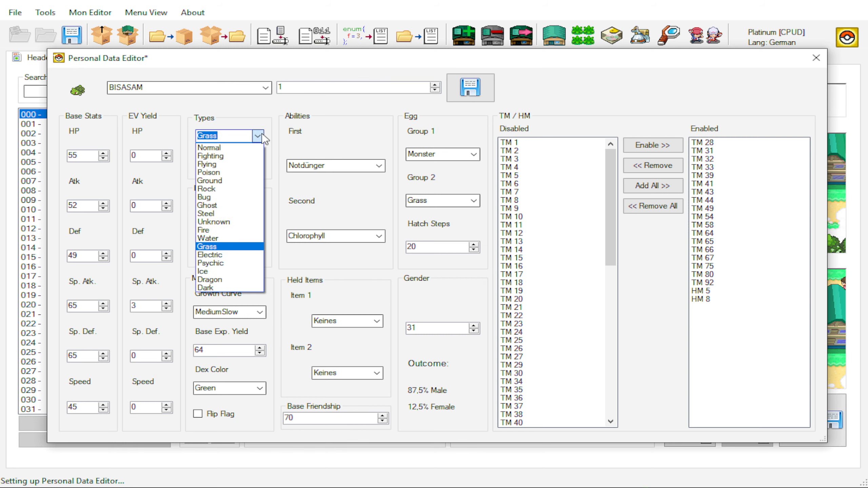
click(262, 137)
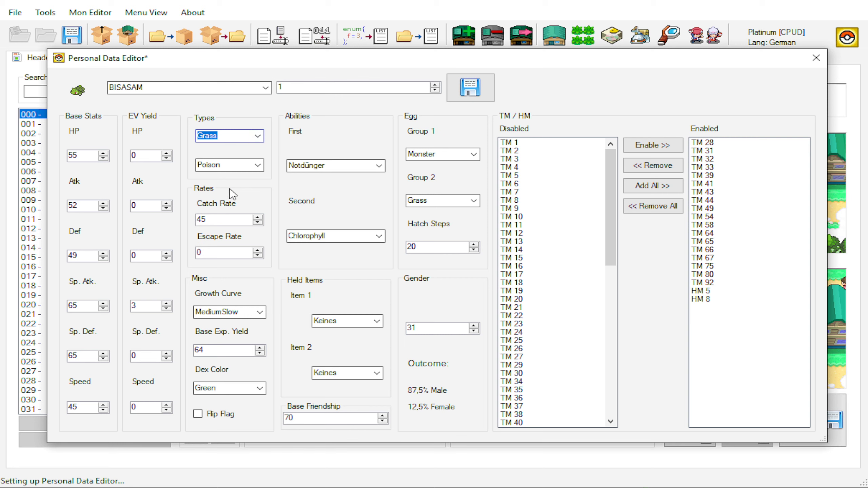
click(226, 220)
double_click(227, 219)
click(229, 252)
double_click(227, 252)
click(215, 254)
double_click(205, 220)
Switch to KARPADOR, discarding the unsaved BISASAM changes, and check its catch rate.
double_click(174, 88)
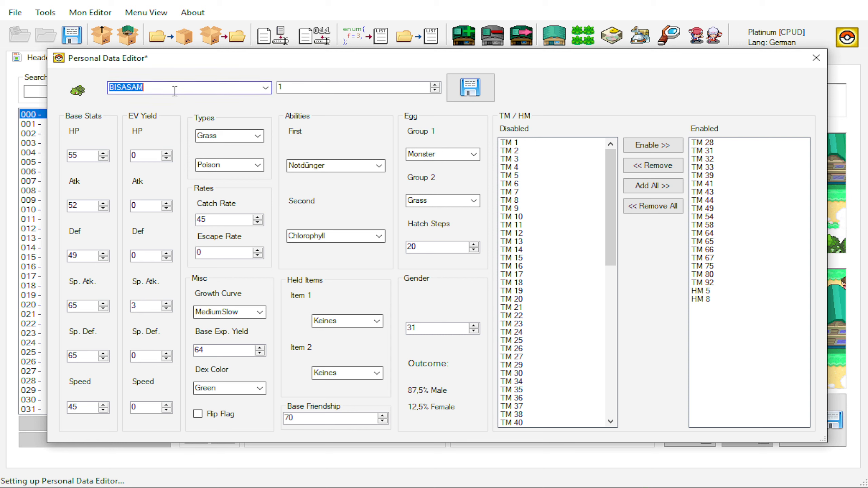
text(karpADOR)
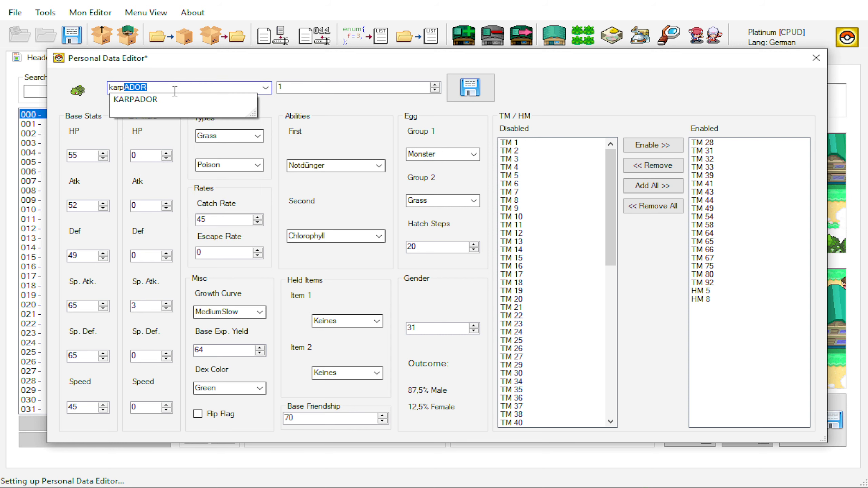
key(Return)
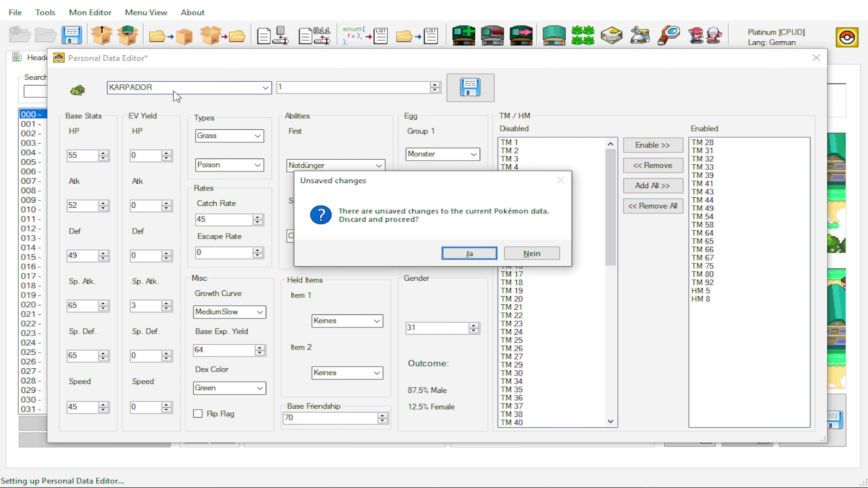
click(489, 253)
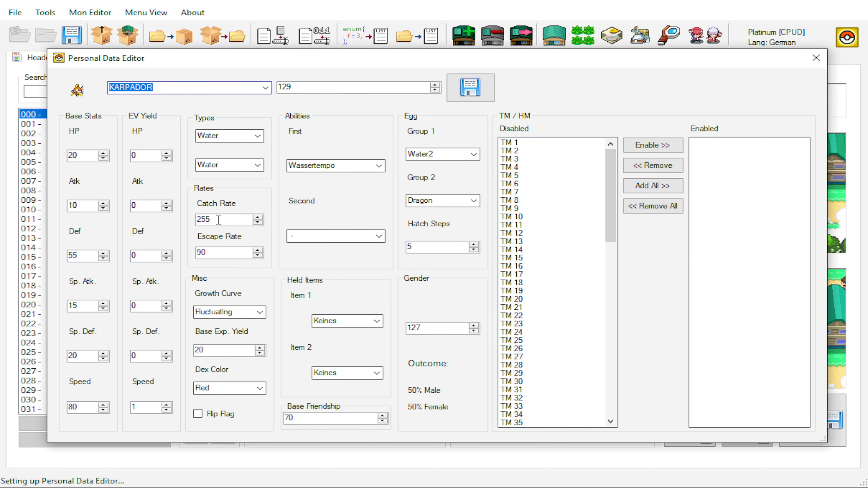
drag(219, 219, 197, 225)
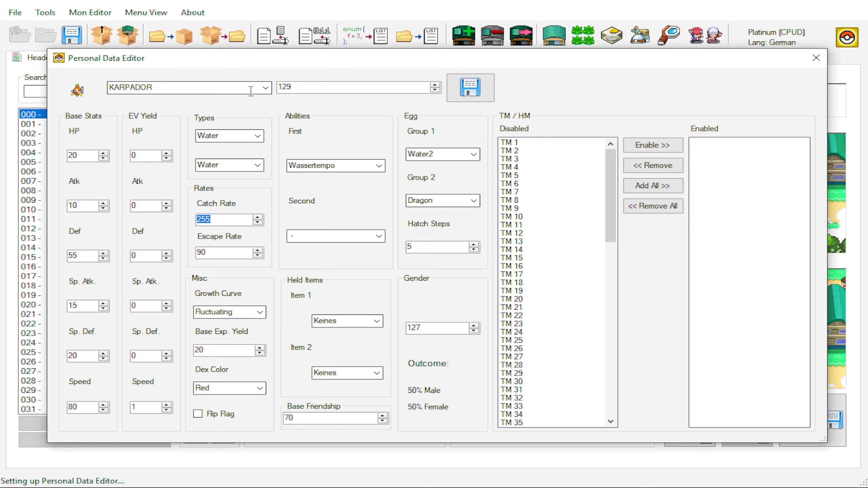
Switch to GARADOS and examine its catch rate and the available growth curve options.
click(263, 90)
click(143, 108)
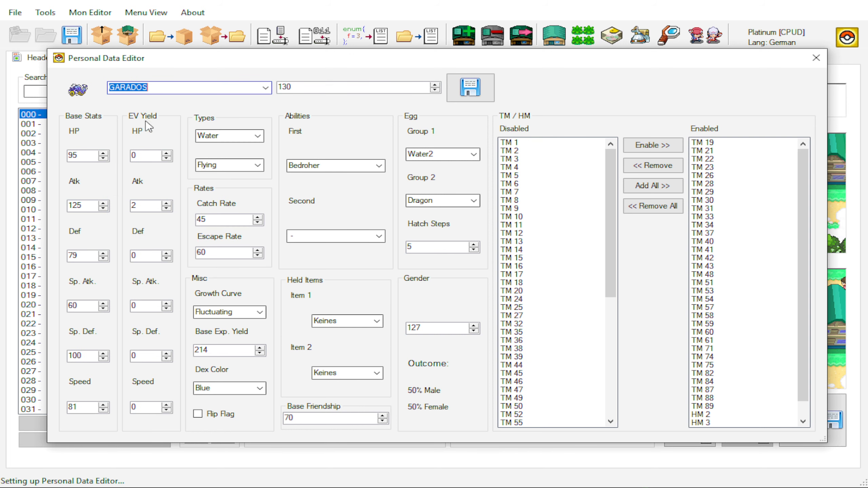
drag(213, 218, 183, 221)
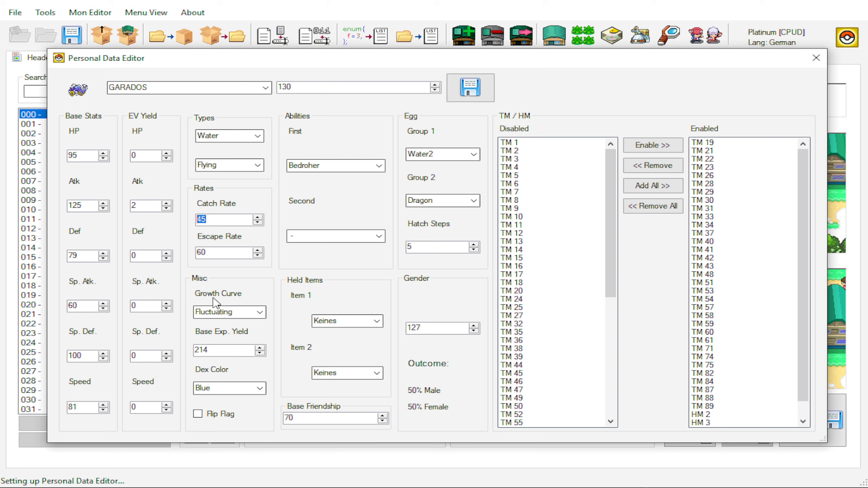
click(260, 312)
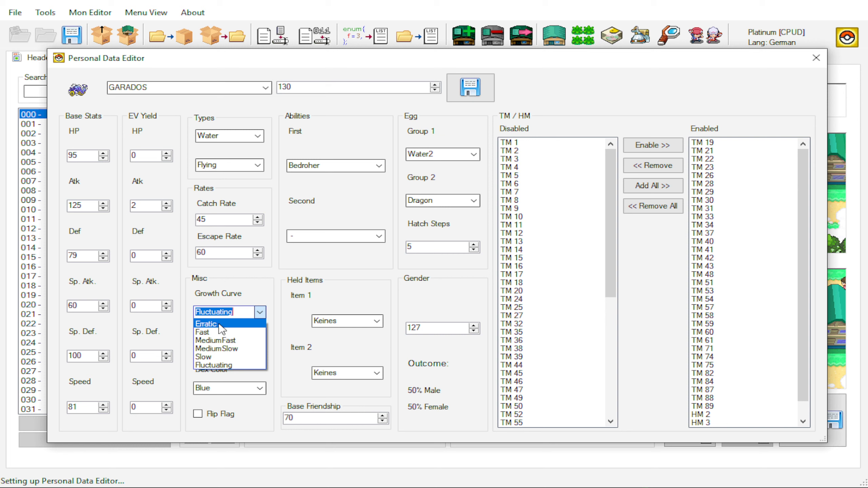
click(191, 205)
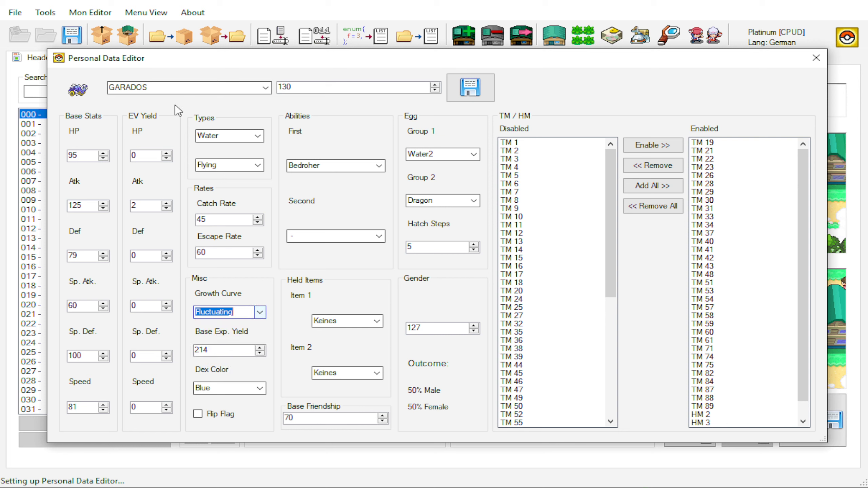
Switch to PII and examine the available growth curve options.
click(175, 88)
text(pii)
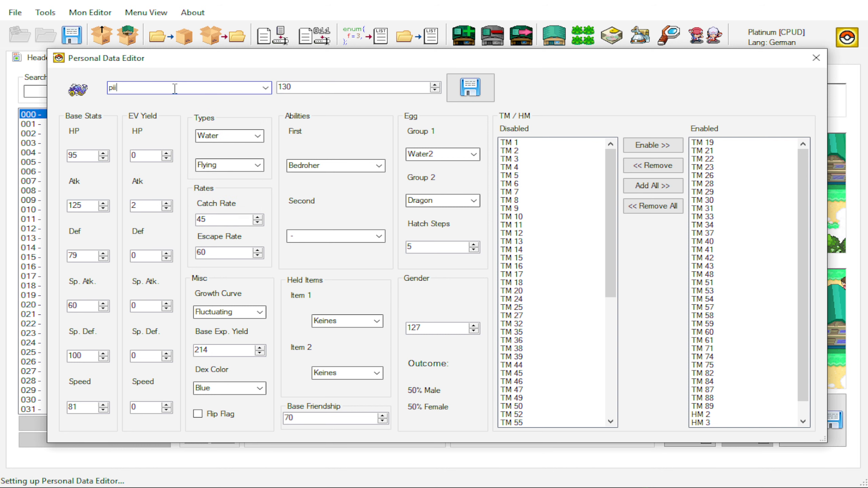
key(Down)
key(Down)
key(Down)
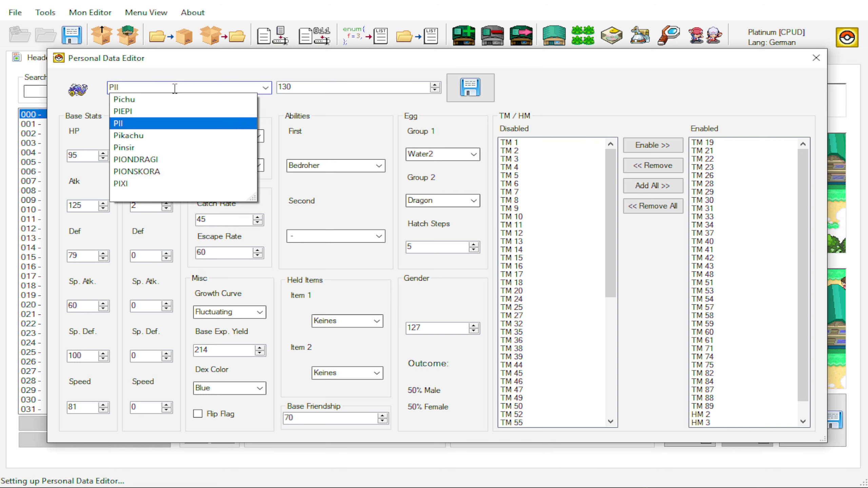
key(Return)
click(264, 312)
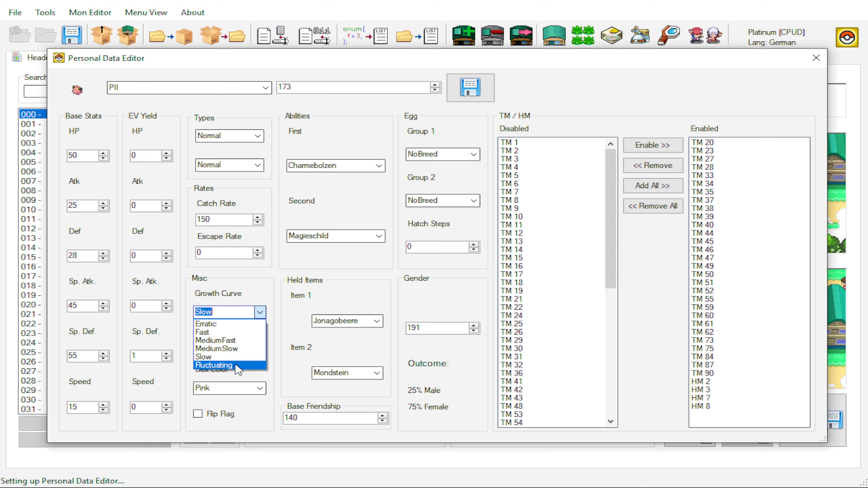
click(260, 312)
Examine PII's base experience yield.
click(230, 352)
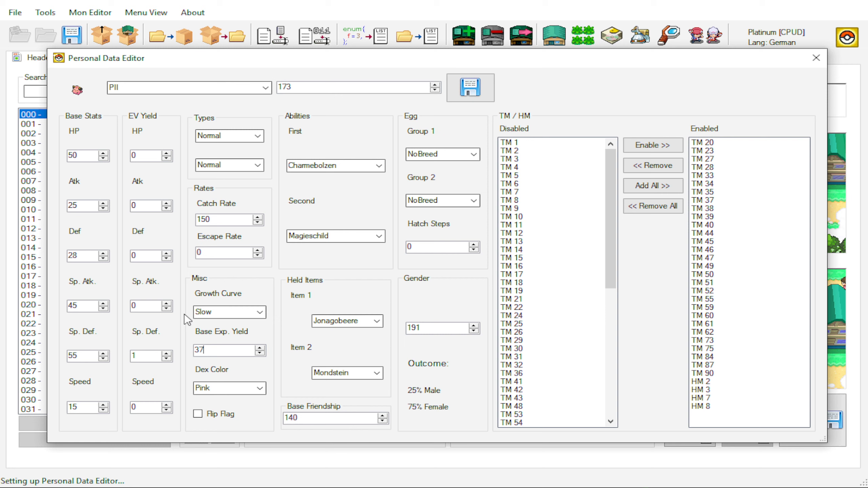
double_click(214, 351)
click(209, 352)
drag(209, 351, 195, 351)
click(216, 351)
drag(217, 350, 186, 352)
drag(217, 351, 188, 358)
Switch to GARADOS and examine its base experience yield and Dex color.
click(152, 89)
text(garados)
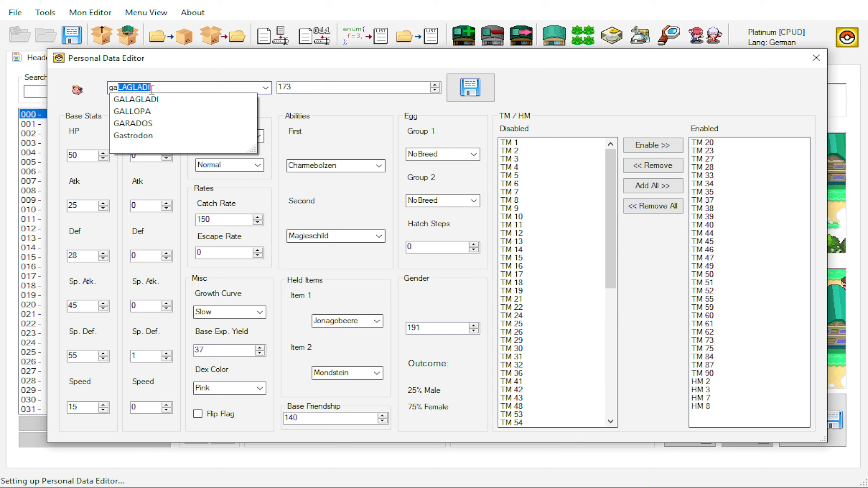
key(Return)
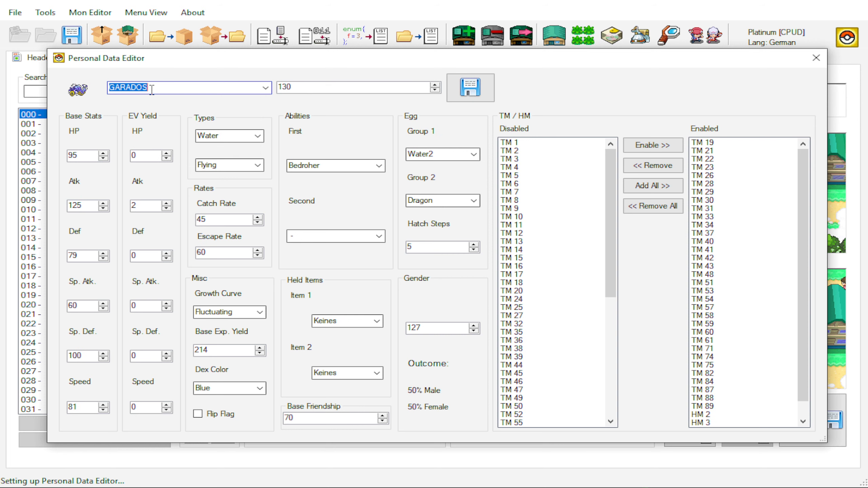
drag(209, 352, 186, 348)
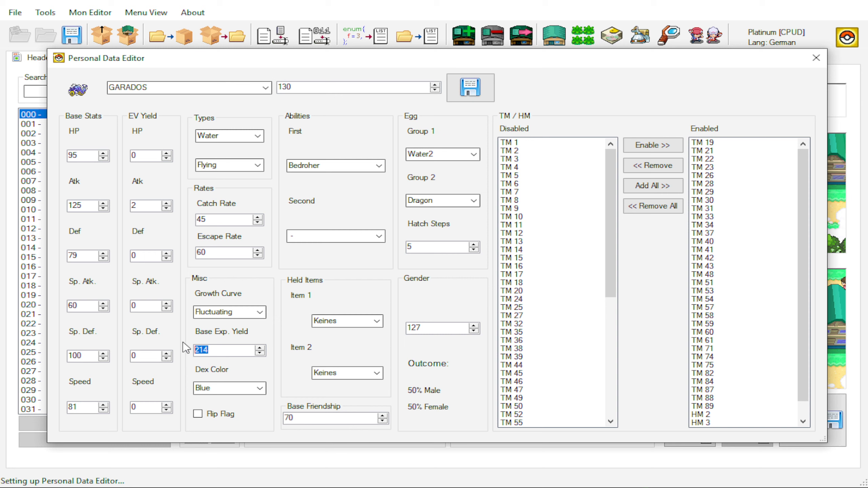
click(219, 348)
click(227, 391)
click(227, 390)
Set GARADOS's second ability to Saumselig.
click(332, 168)
click(333, 235)
text(sig)
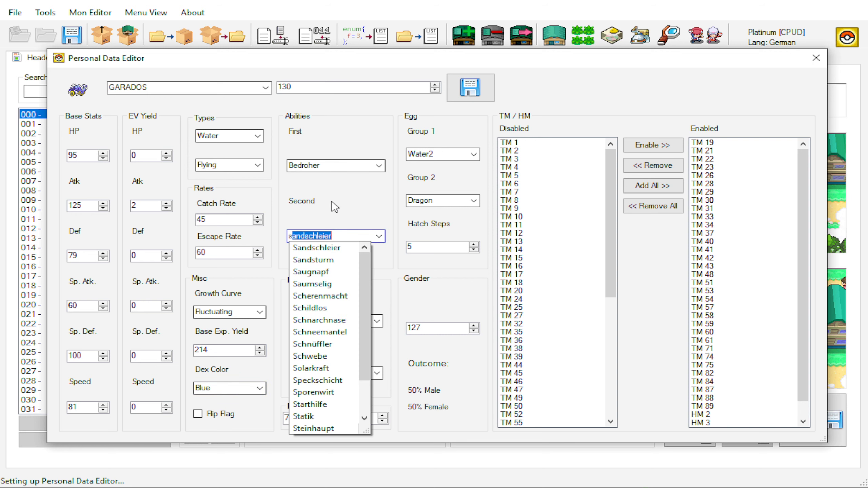
text(eg)
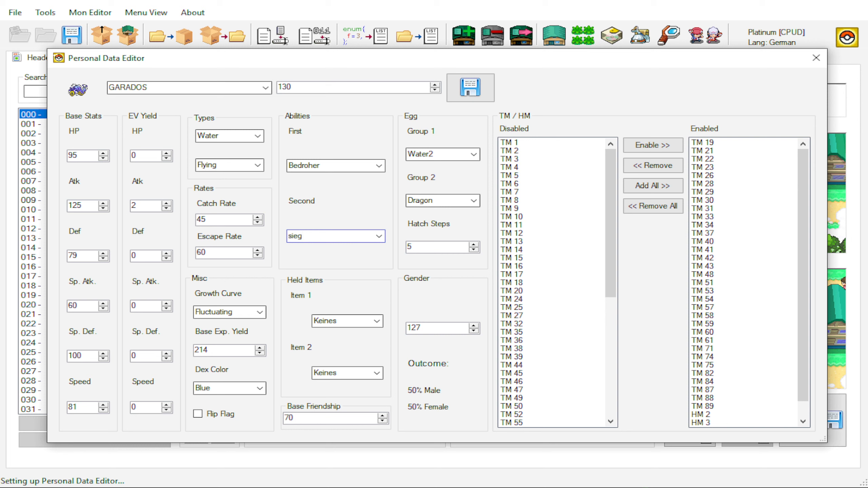
key(BackSpace)
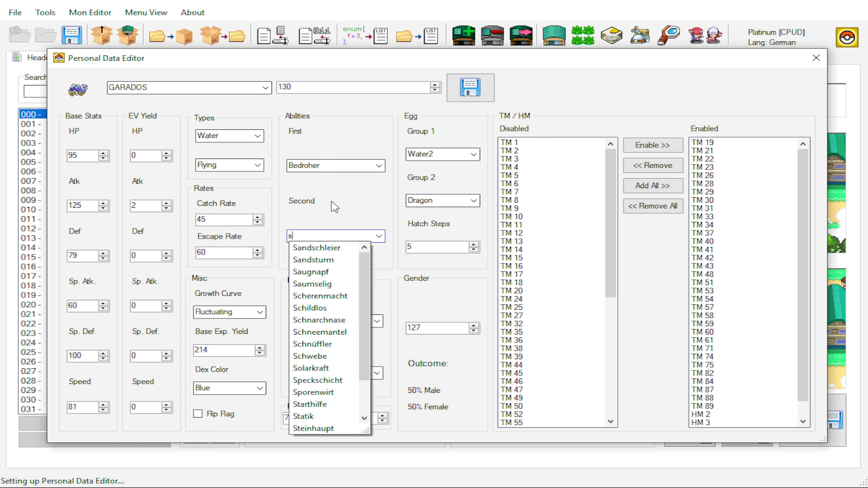
key(BackSpace)
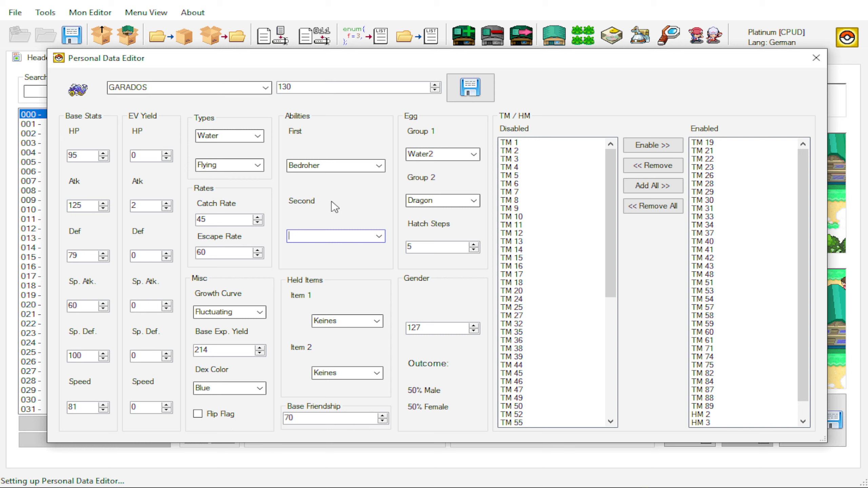
text(sau)
key(Down)
key(Down)
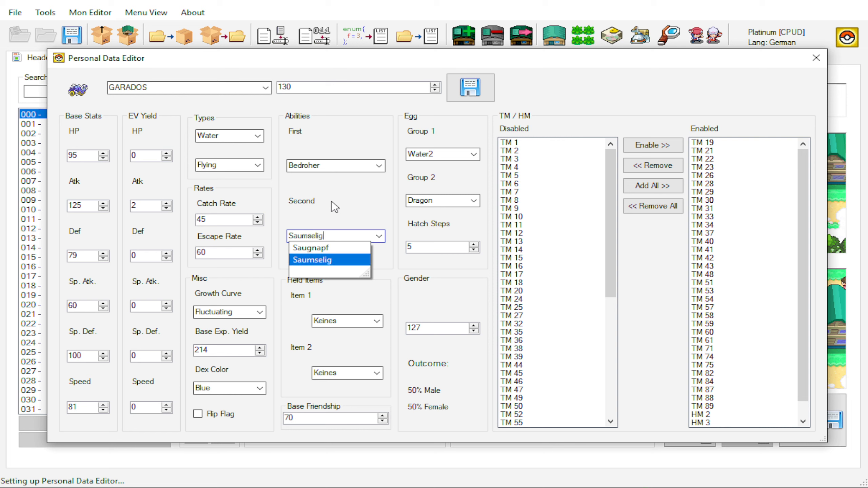
key(Return)
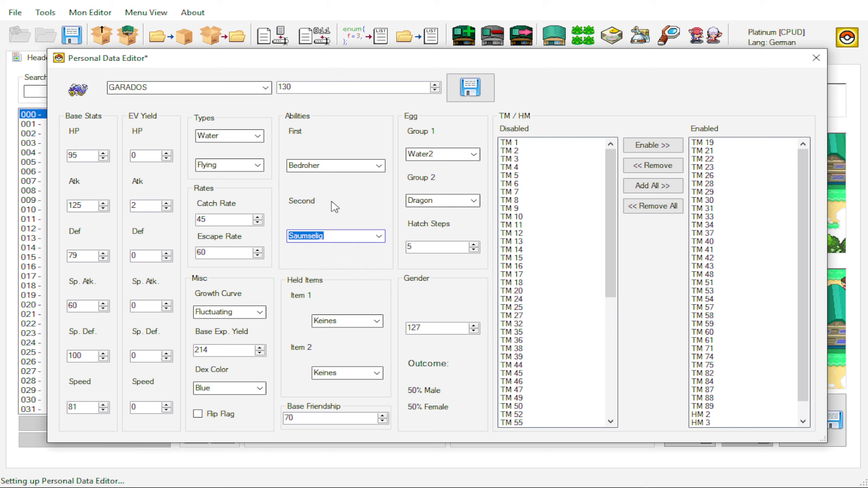
Compare GARADOS's first and second ability entries.
click(321, 168)
click(328, 236)
click(329, 168)
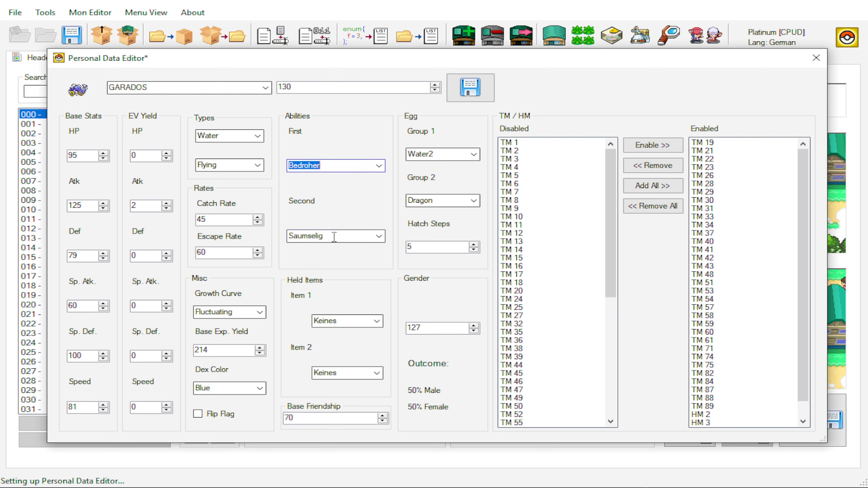
click(334, 237)
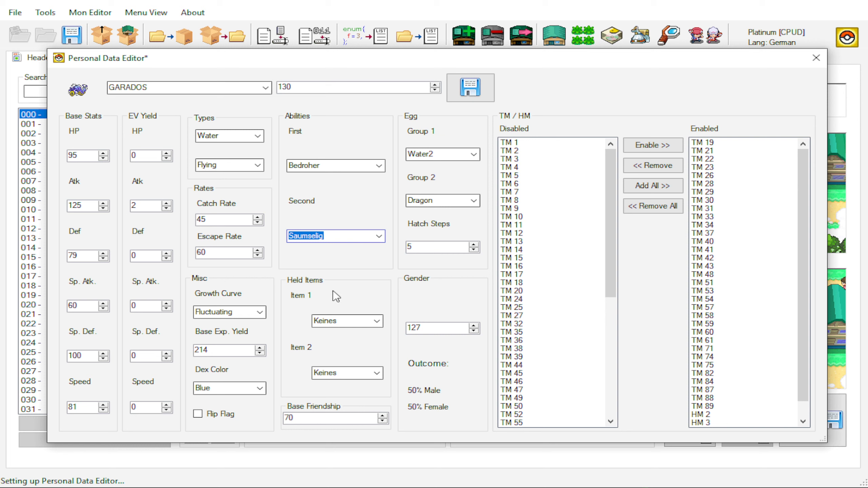
Examine both held item slots of GARADOS.
click(355, 321)
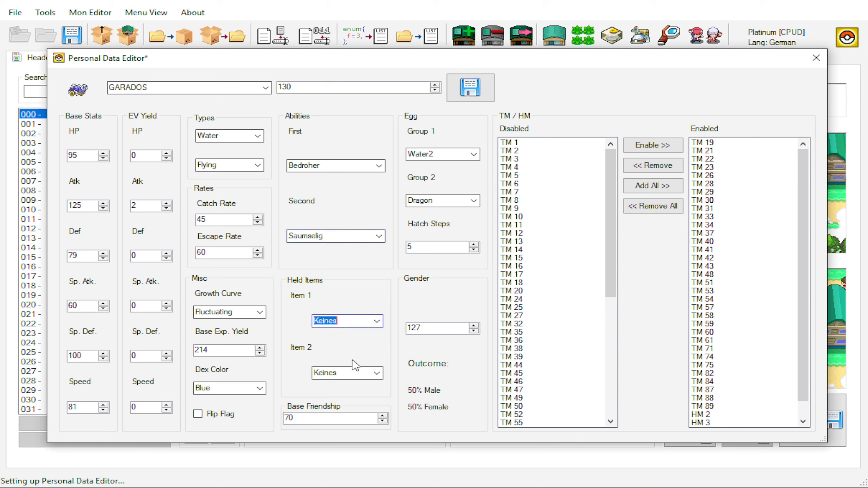
click(355, 373)
click(341, 321)
click(341, 372)
click(339, 319)
click(342, 372)
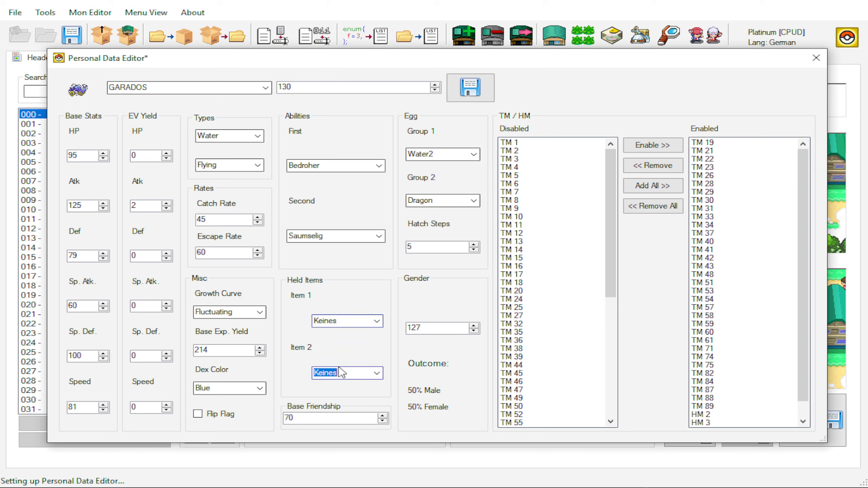
click(338, 320)
click(342, 372)
click(338, 321)
click(340, 373)
click(338, 321)
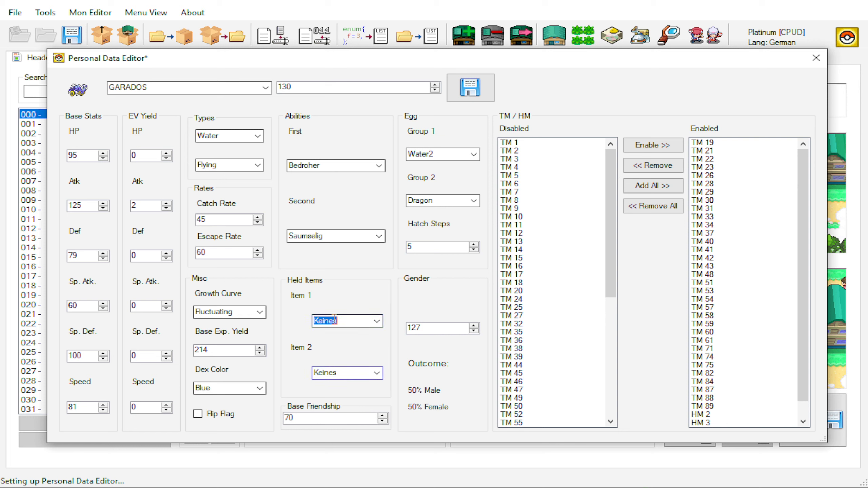
click(338, 372)
click(338, 321)
click(336, 373)
click(338, 320)
click(339, 373)
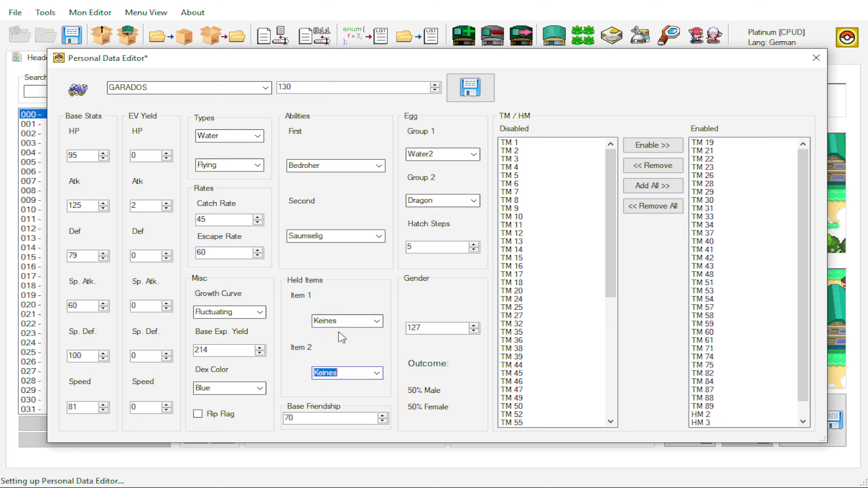
click(340, 320)
click(340, 370)
click(342, 321)
click(340, 373)
click(339, 322)
click(341, 372)
click(341, 321)
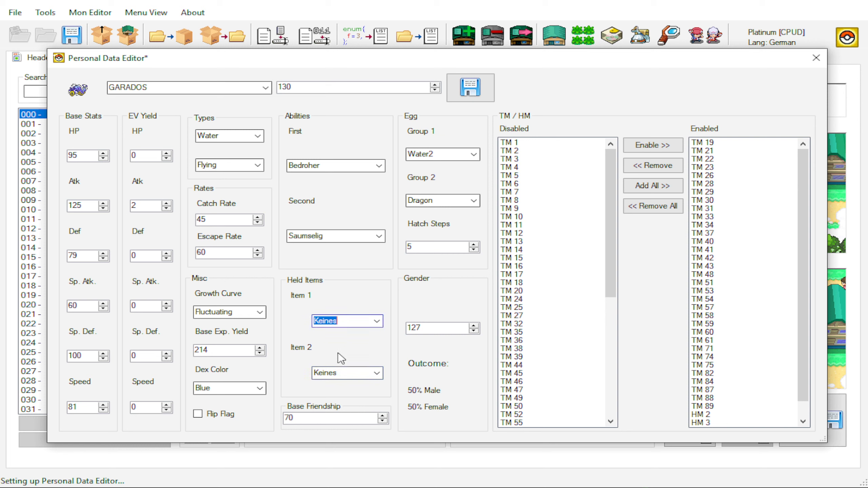
click(341, 372)
click(340, 320)
Try to switch from GARADOS to PII with the ability change unsaved, also browsing the full Pokémon list.
click(200, 91)
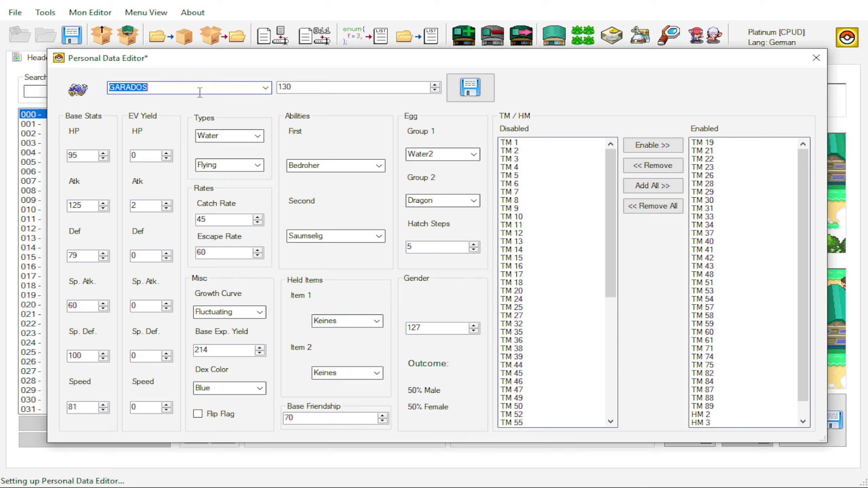
text(pii)
key(Down)
key(Down)
key(Down)
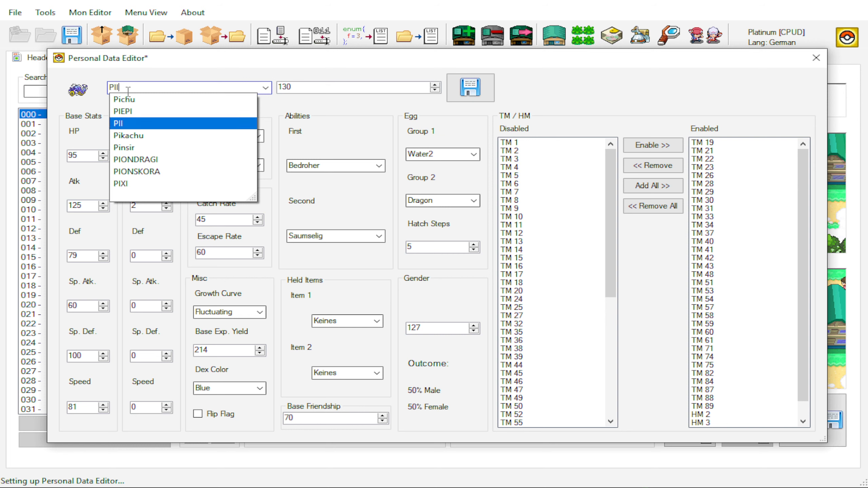
key(Return)
click(471, 257)
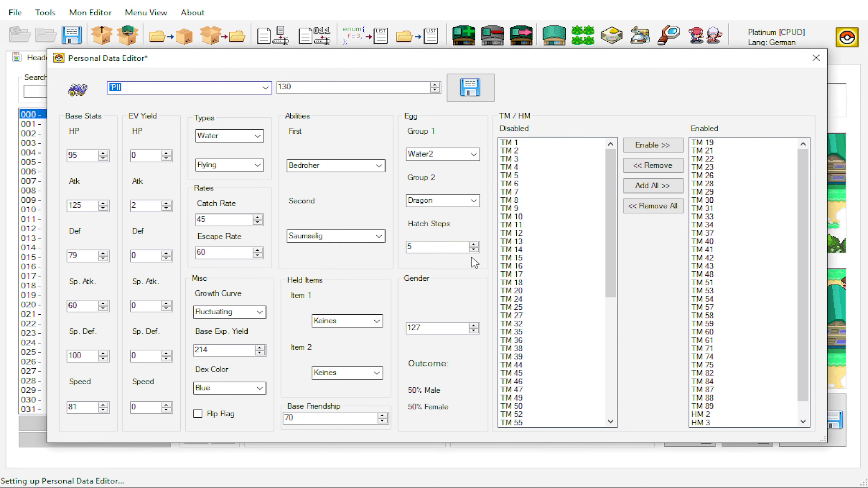
click(172, 91)
text(pi)
key(Down)
key(Down)
key(Down)
key(Return)
click(265, 88)
click(265, 88)
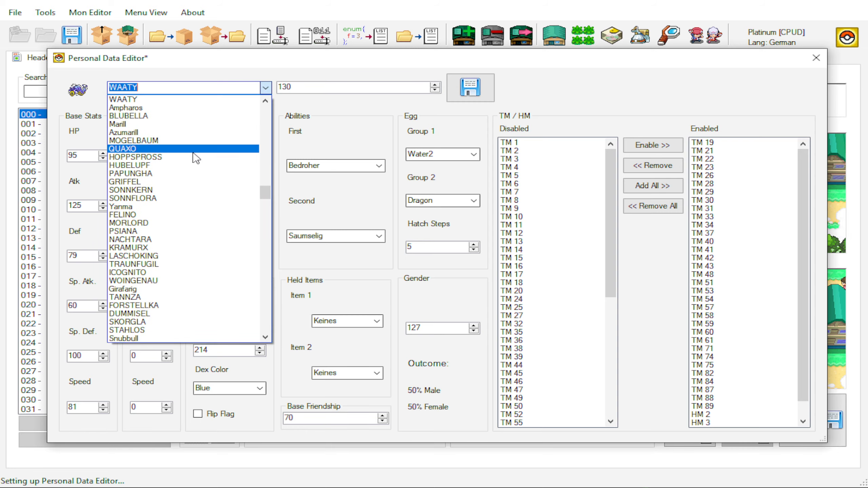
click(266, 88)
Close and reopen the Personal Data Editor, discarding the unsaved changes, and load PII.
click(816, 57)
click(90, 13)
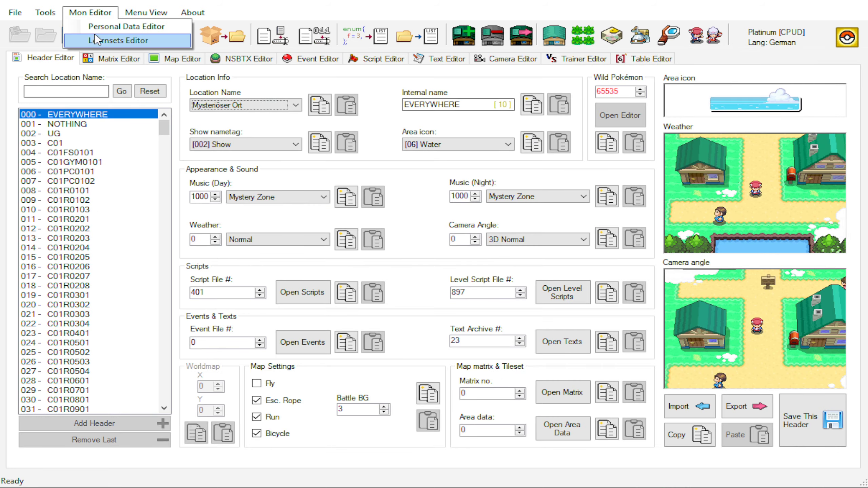
click(99, 27)
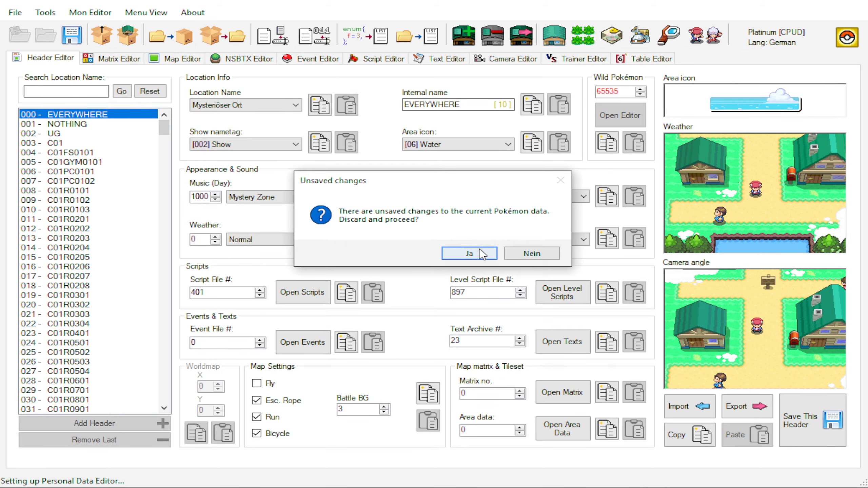
click(483, 254)
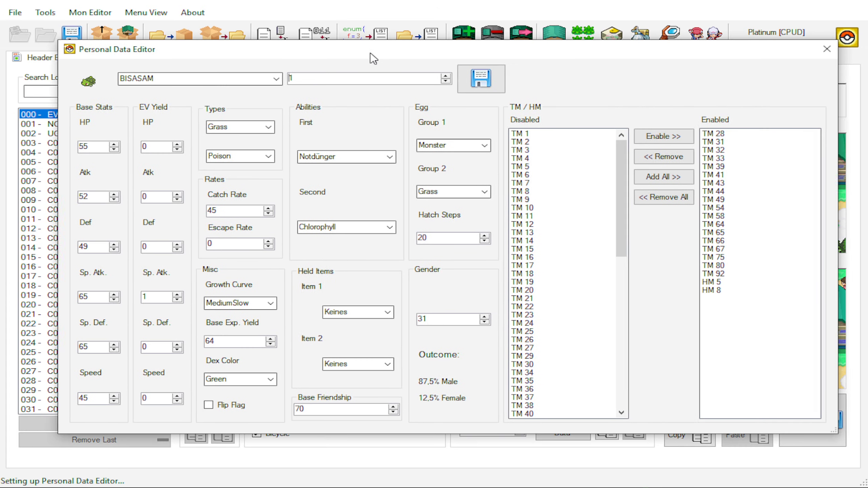
double_click(231, 81)
text(pii)
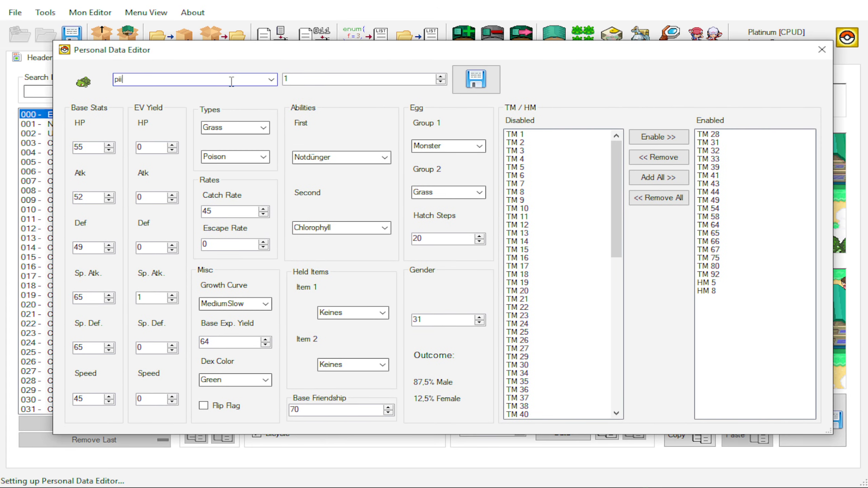
key(Return)
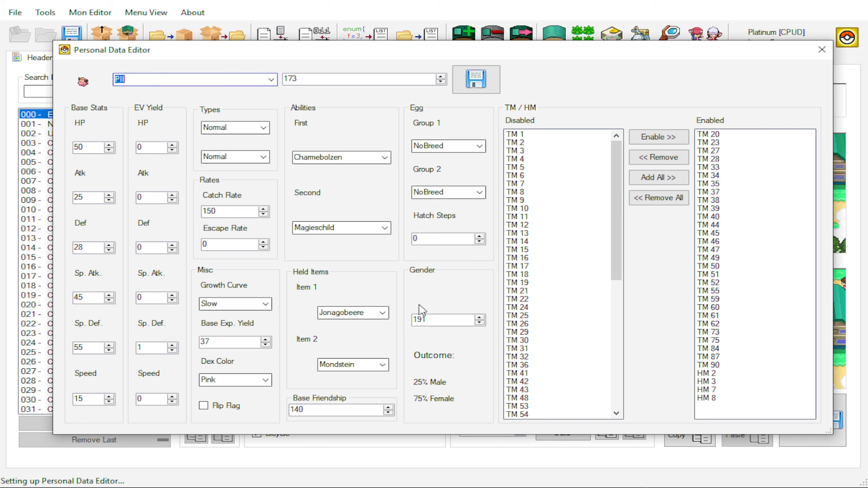
Compare PII's first and second held items.
click(349, 313)
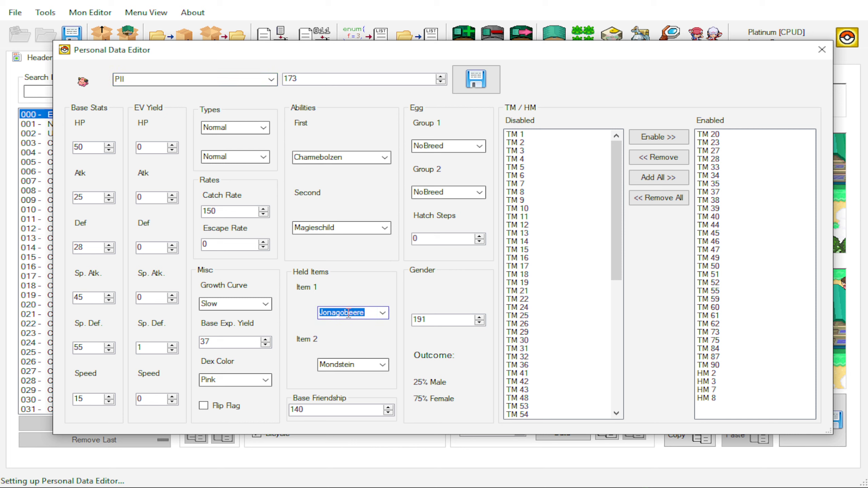
click(342, 364)
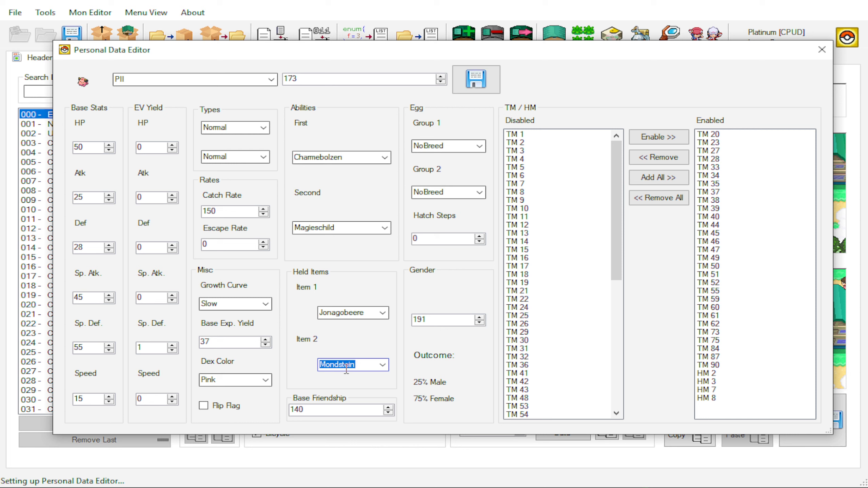
key(shift+Tab)
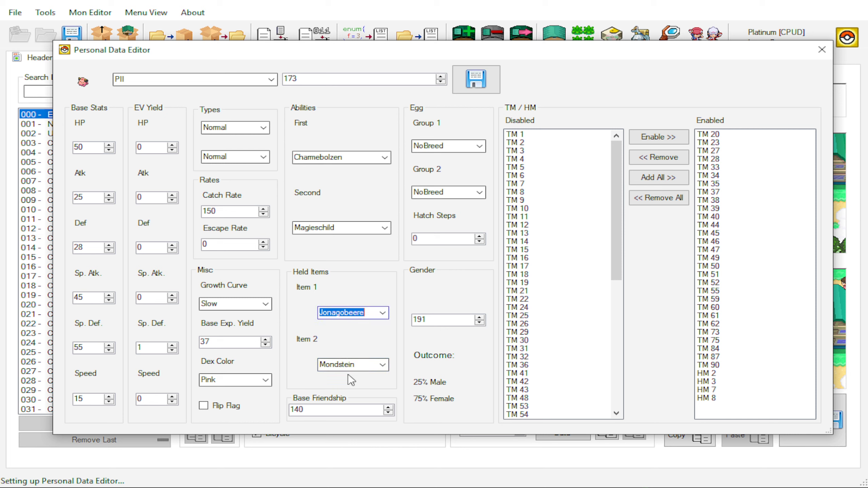
key(Tab)
click(345, 313)
click(345, 364)
click(343, 313)
click(343, 363)
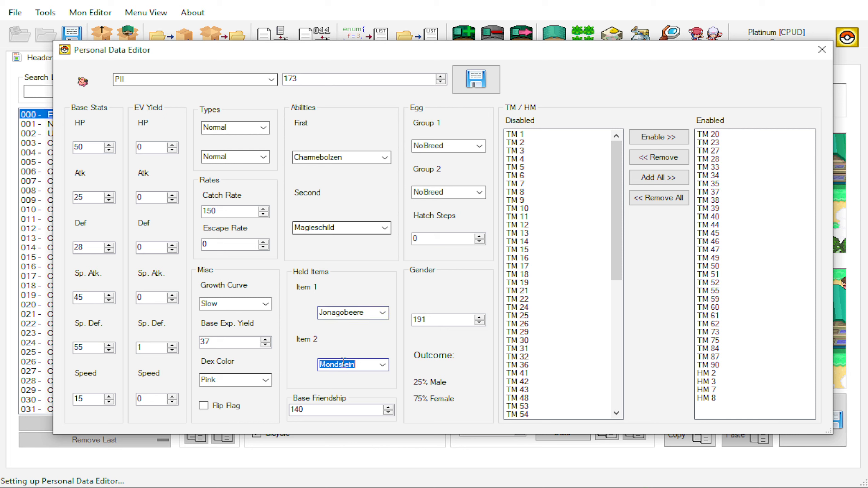
key(shift+Tab)
key(Tab)
Set PII's base friendship to 255.
key(Tab)
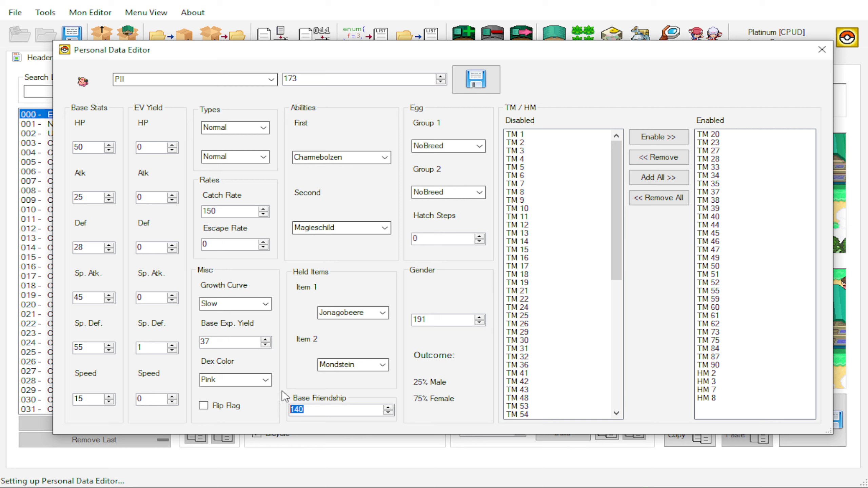
text(2)
double_click(319, 411)
click(315, 410)
double_click(315, 409)
click(331, 414)
double_click(334, 410)
click(322, 410)
double_click(323, 411)
Try 255 as PII's hatch steps value, and set it back to 0.
double_click(446, 239)
text(255)
drag(439, 243, 410, 247)
text(0)
Set PII's gender ratio value to 160.
drag(439, 319, 410, 321)
text(160)
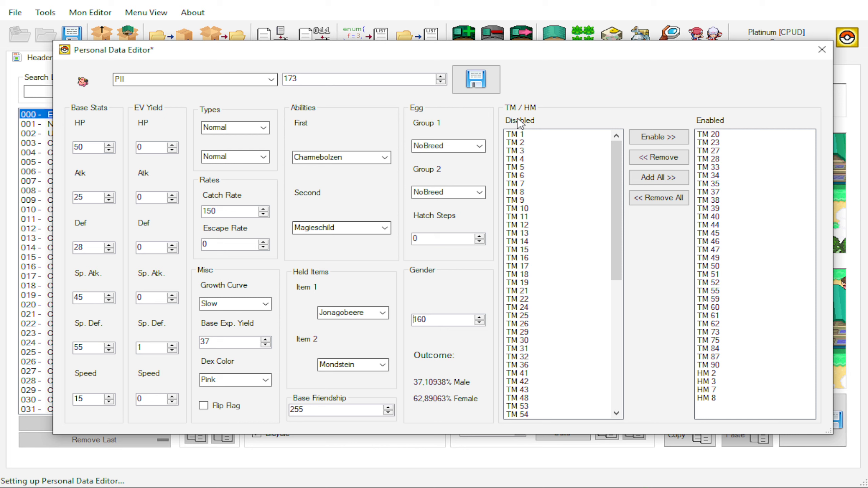
Examine PII's disabled and enabled TM and HM lists.
click(552, 136)
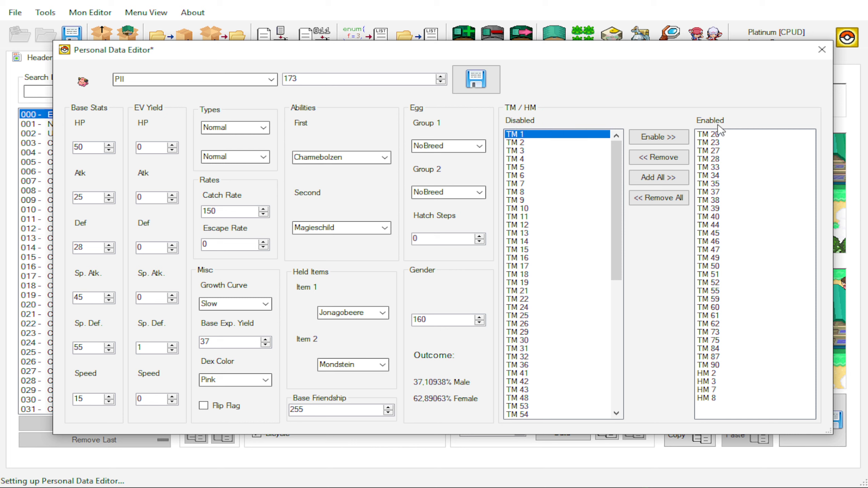
drag(617, 178, 617, 305)
click(543, 166)
click(518, 390)
drag(617, 346, 616, 184)
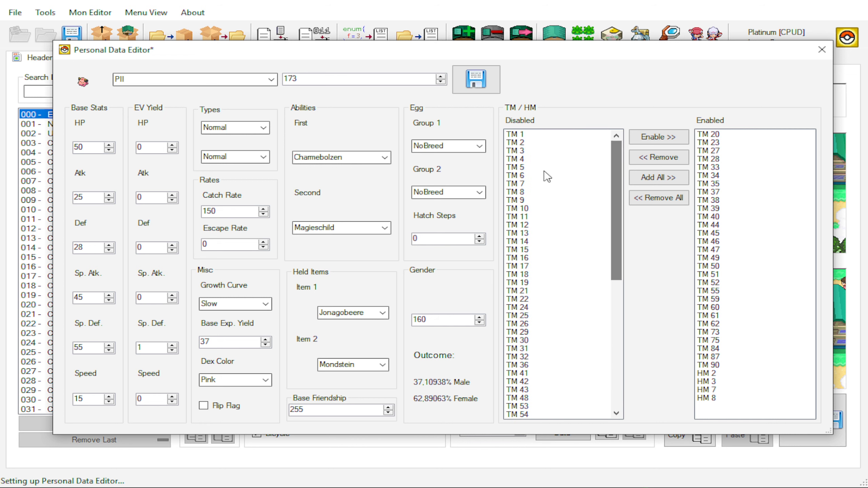
click(715, 153)
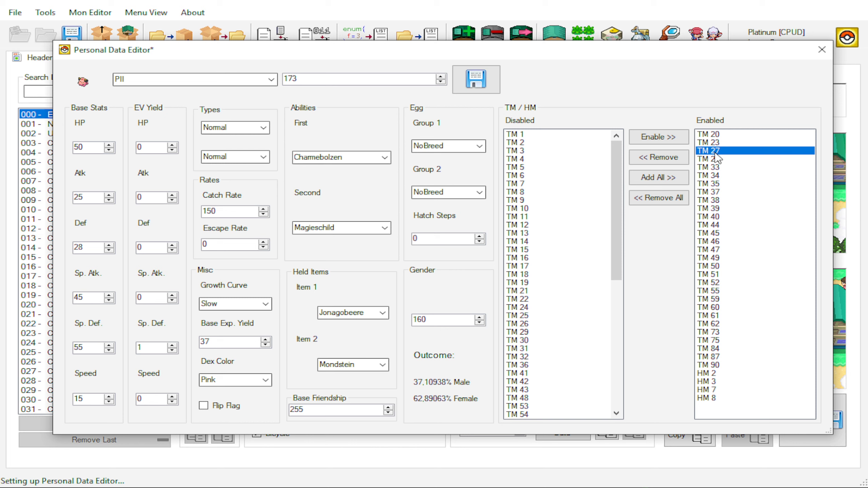
Try enabling TM 1 for PII, and move it back to the disabled list.
click(545, 134)
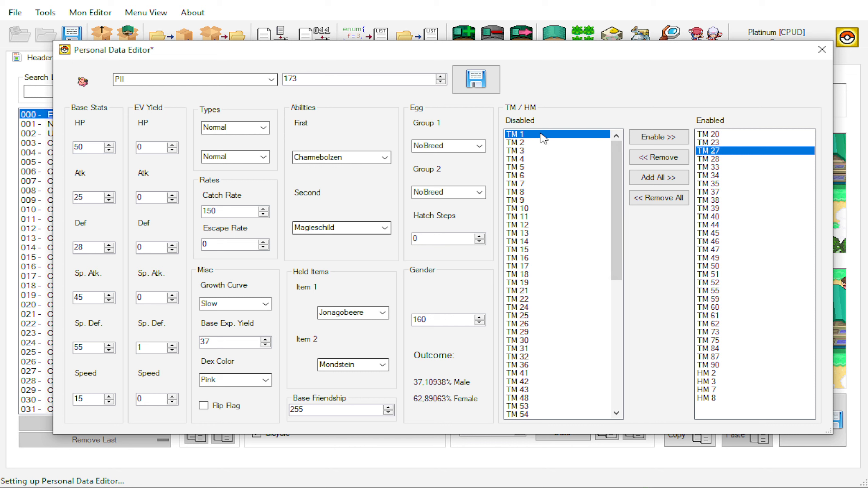
click(658, 137)
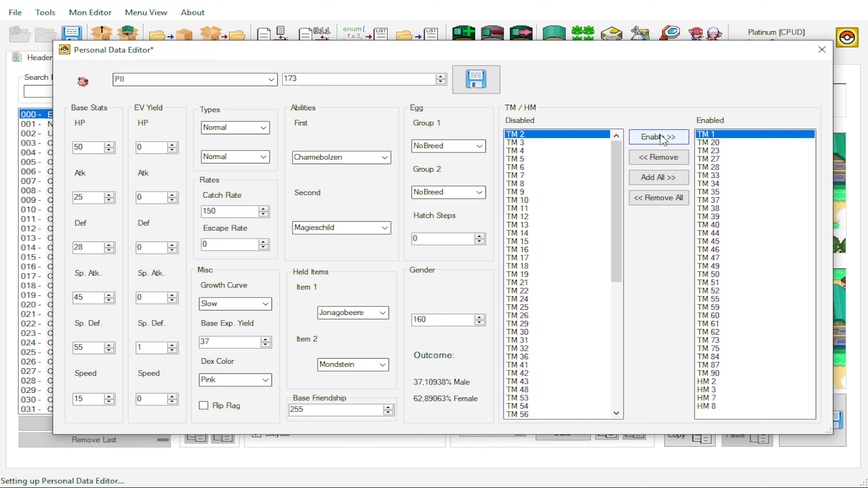
click(726, 137)
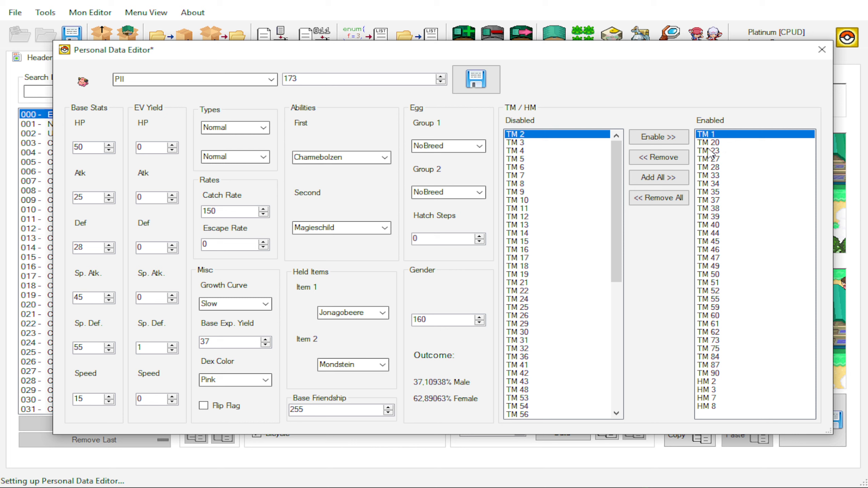
click(656, 158)
click(543, 136)
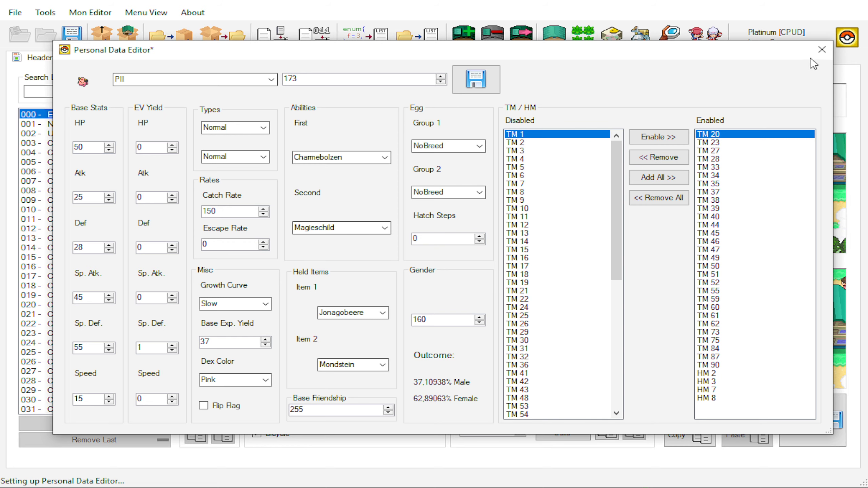
Close the Personal Data Editor and open the Learnset Editor.
click(821, 50)
click(78, 14)
click(118, 41)
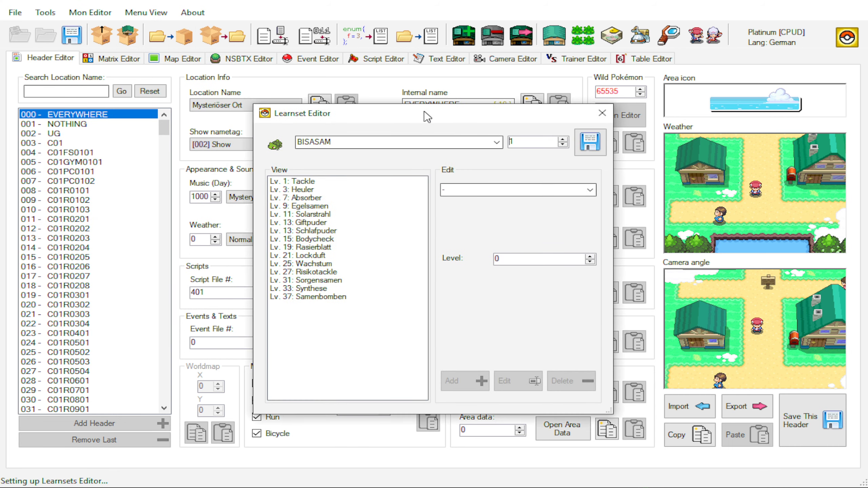
drag(428, 116, 423, 109)
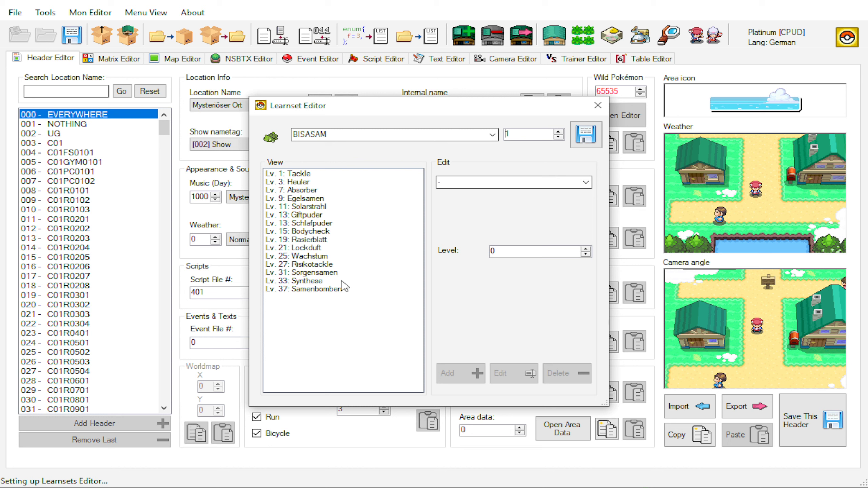
Delete the level 11 Solarstrahl entry from BISASAM's learnset.
click(320, 207)
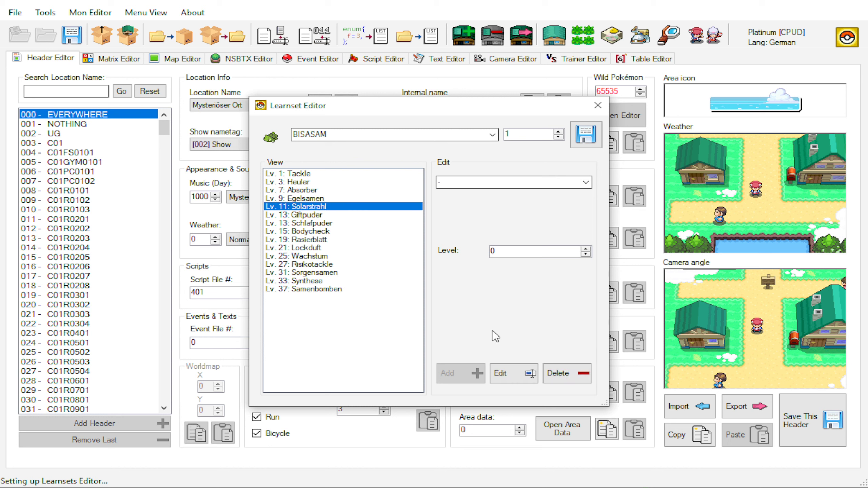
click(558, 373)
Compare the Absorber, Egelsamen and Giftpuder entries in BISASAM's learnset.
click(310, 191)
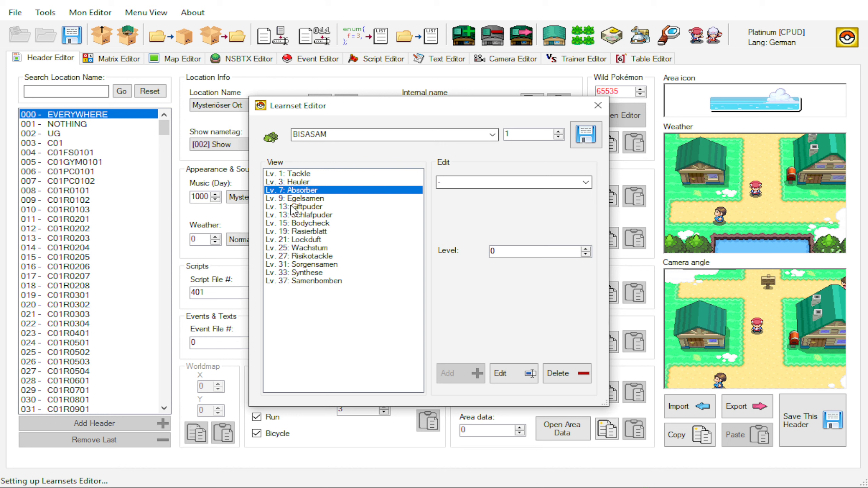
click(306, 199)
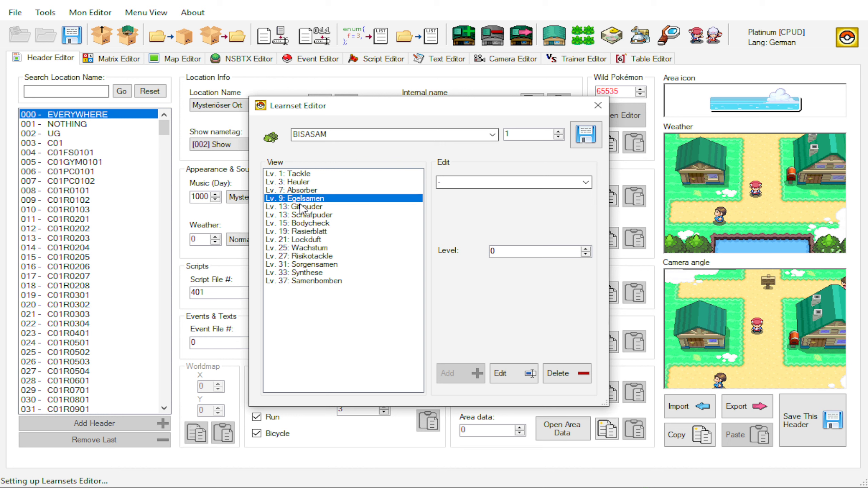
click(296, 207)
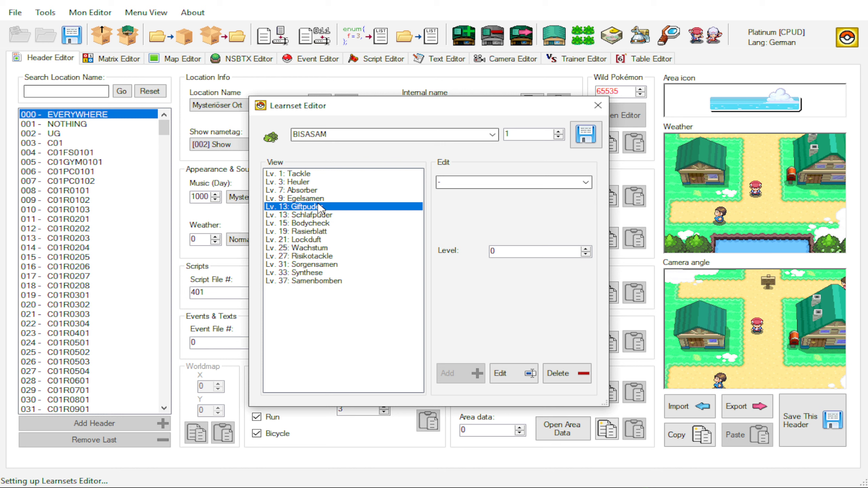
click(310, 193)
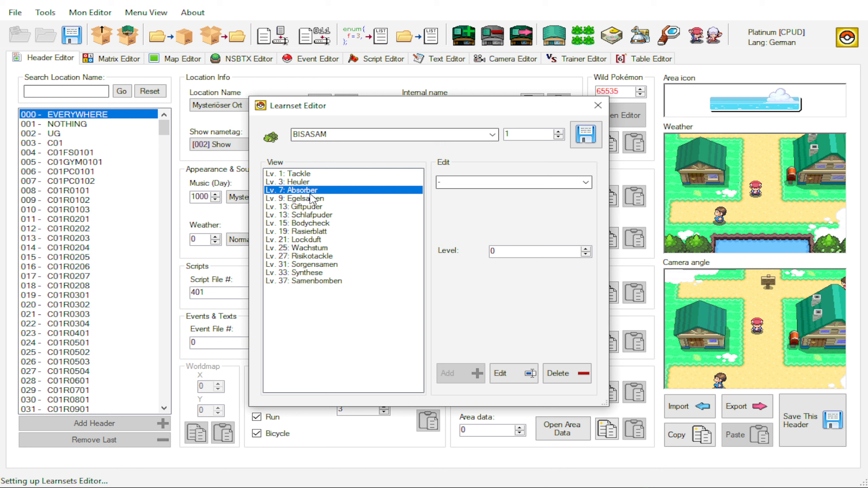
click(311, 198)
click(318, 193)
click(319, 199)
click(318, 193)
click(320, 198)
click(321, 193)
click(312, 199)
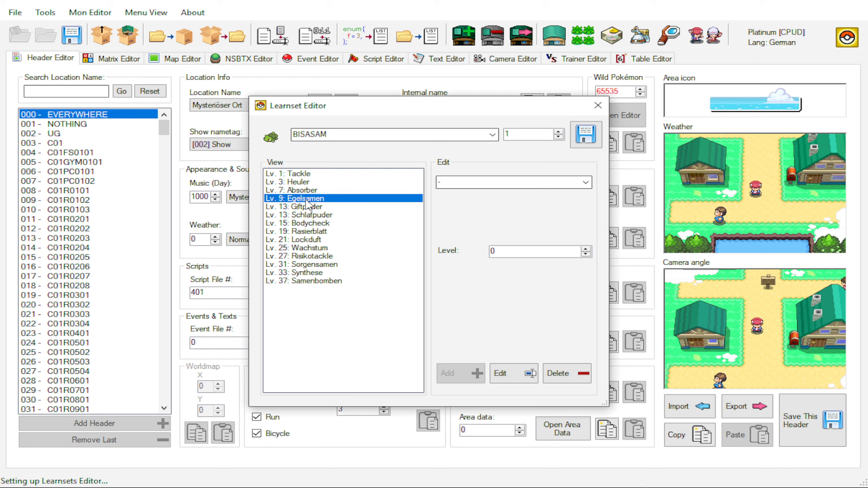
click(309, 190)
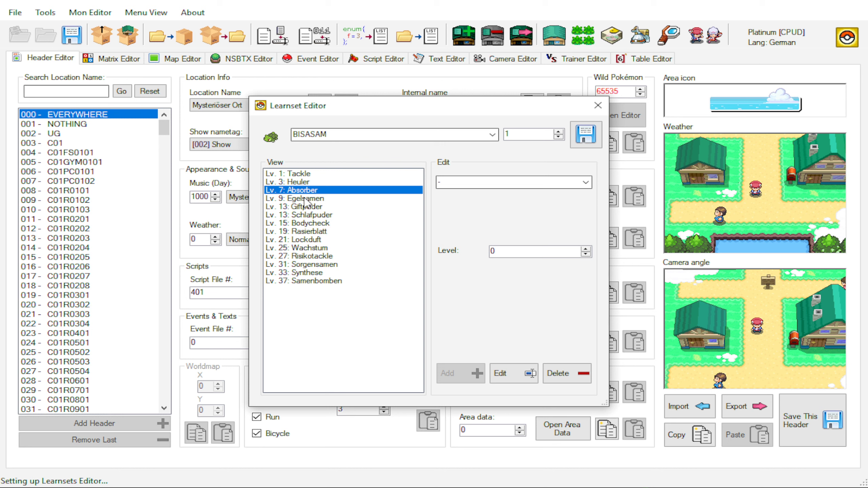
click(305, 199)
Replace Absorber with Rankenhieb in the level 7 entry of BISASAM's learnset.
click(307, 190)
click(510, 376)
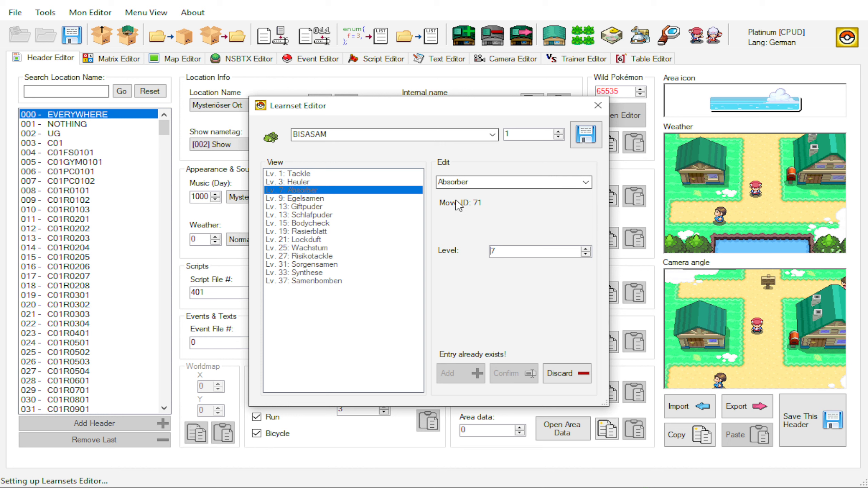
click(465, 181)
text(rankenhieb)
key(Down)
key(Return)
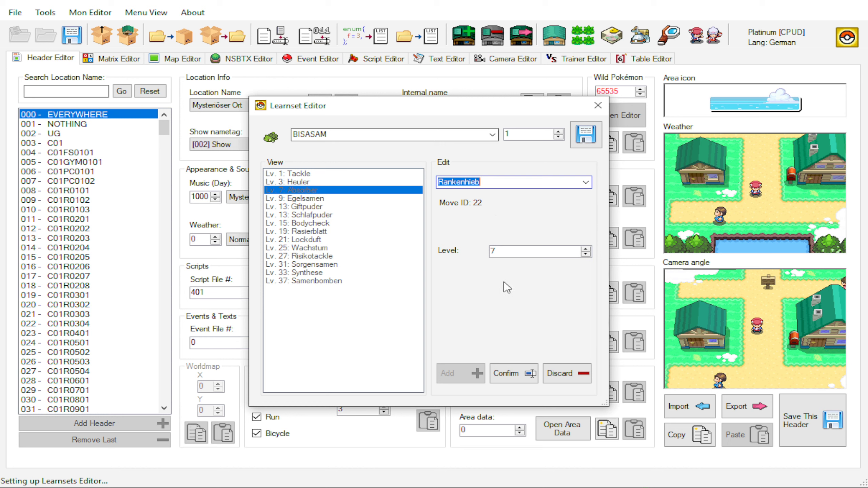
click(510, 373)
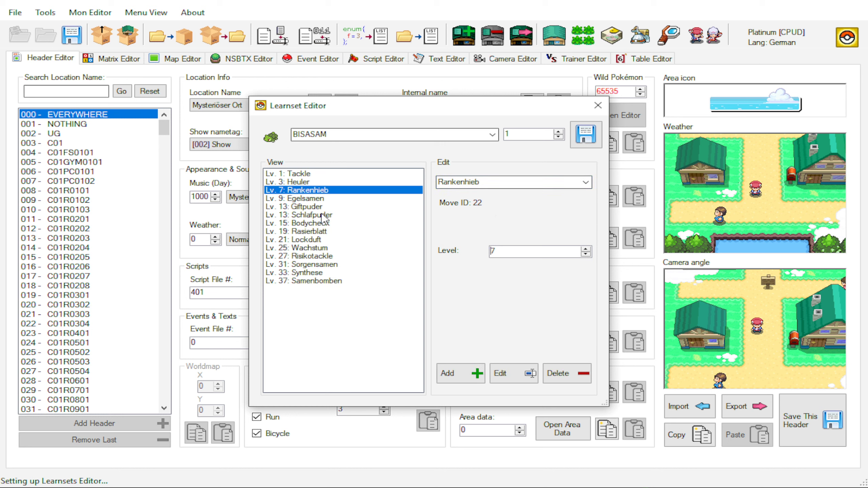
Set the level of BISASAM's Egelsamen entry to 8.
click(311, 198)
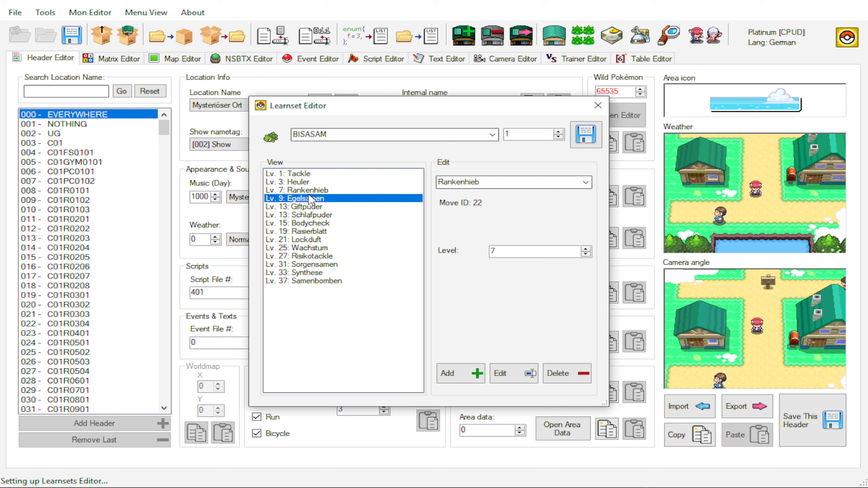
click(497, 181)
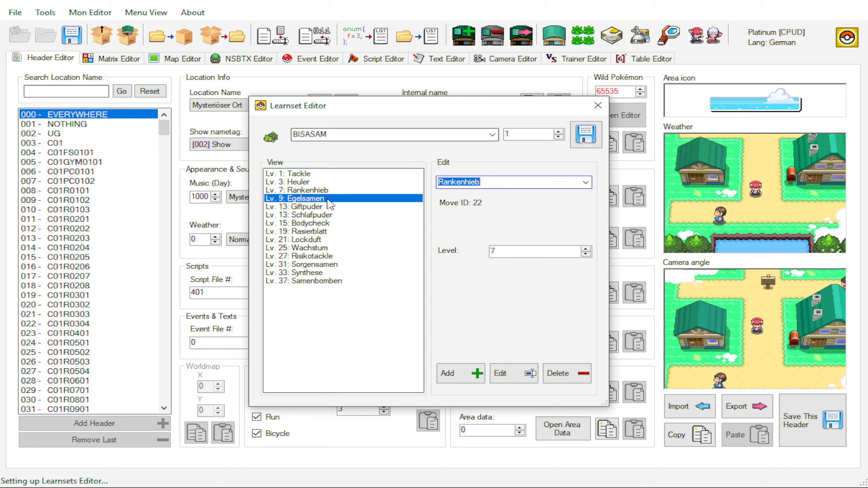
click(506, 371)
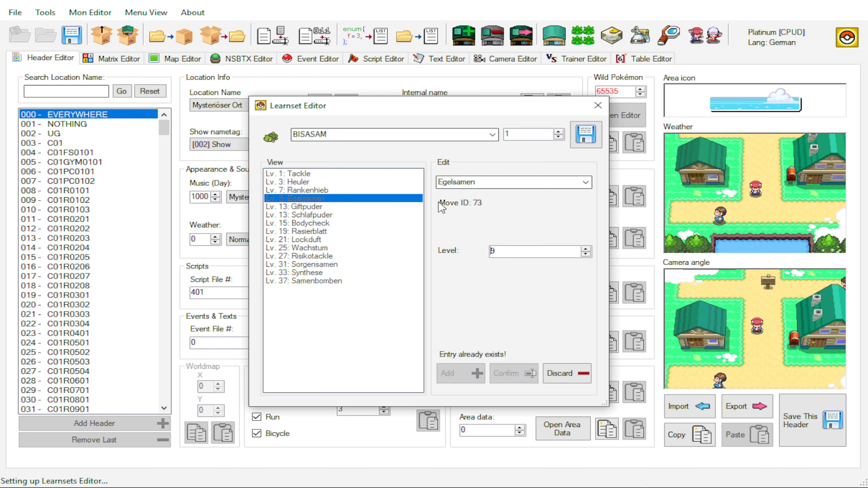
click(454, 180)
click(515, 251)
click(586, 254)
click(514, 383)
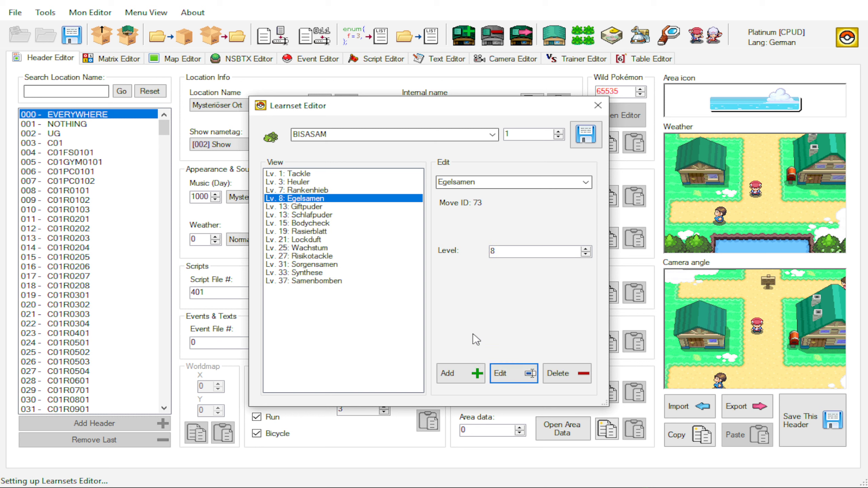
Add Solarstrahl at level 11 to BISASAM's learnset.
click(310, 202)
click(516, 180)
text(So)
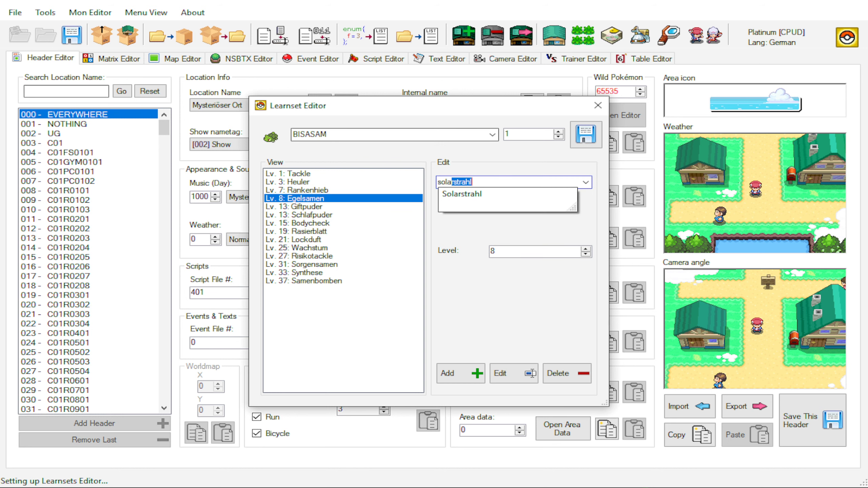
key(Down)
key(Return)
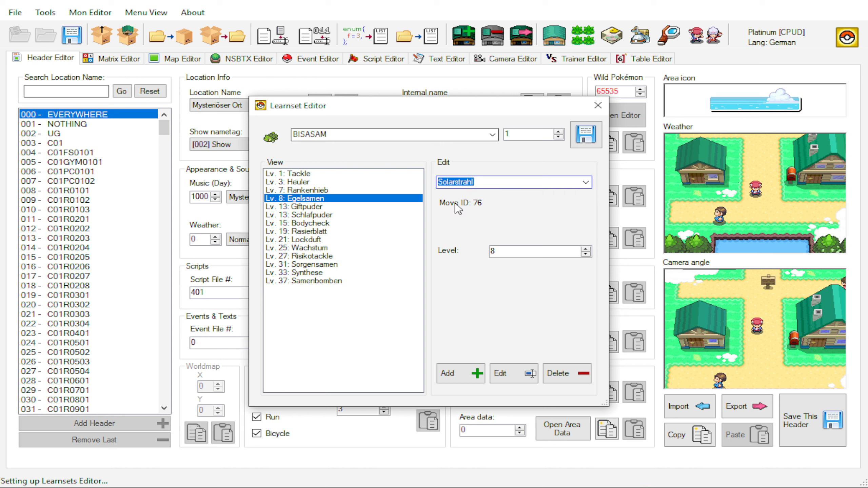
double_click(586, 249)
click(585, 249)
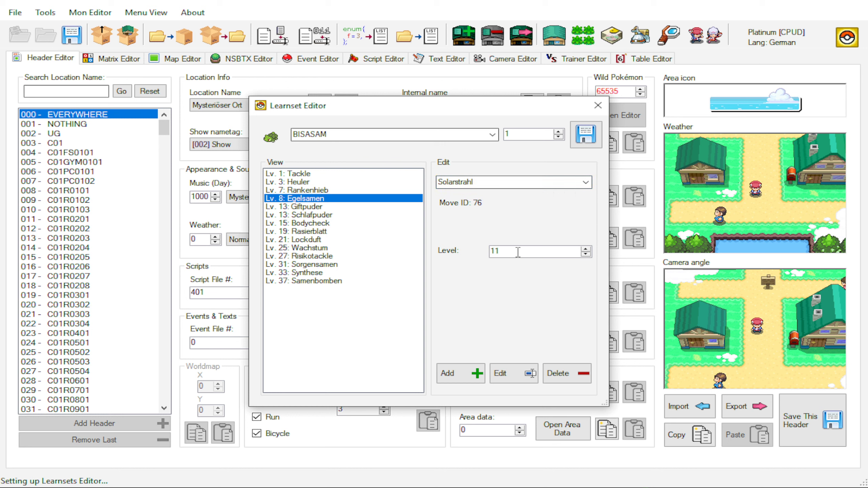
click(466, 372)
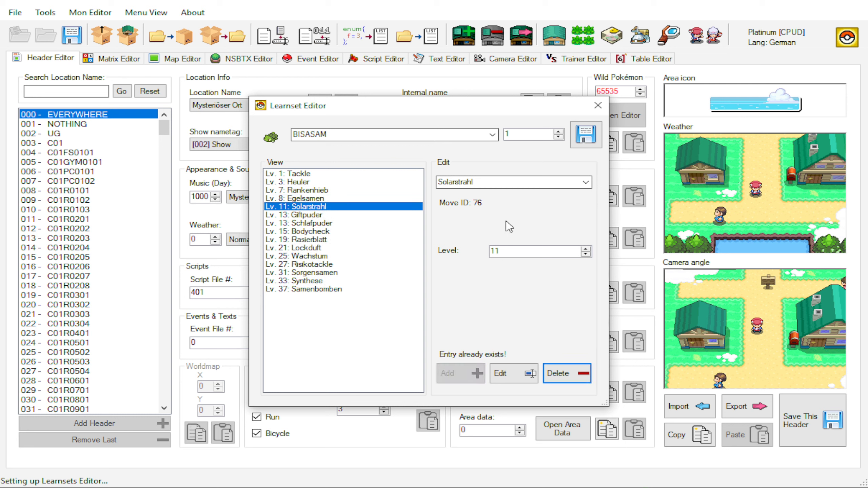
Save BISASAM's learnset and close the Learnset Editor.
click(590, 142)
click(493, 253)
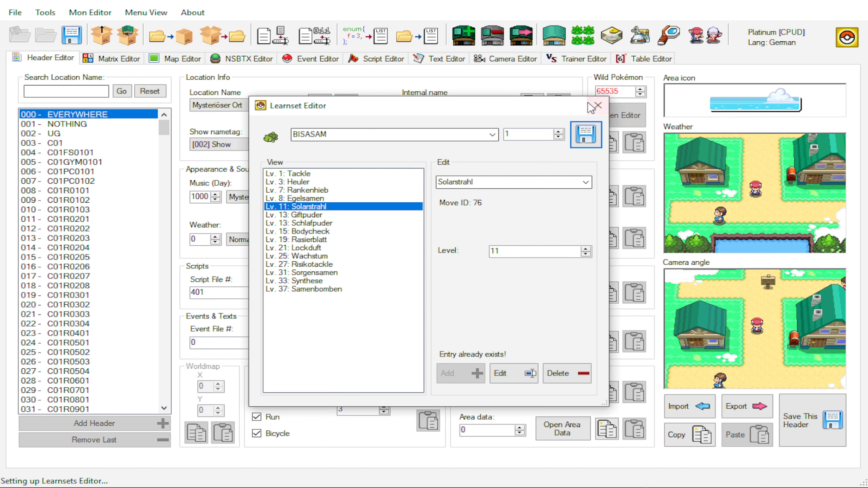
click(598, 106)
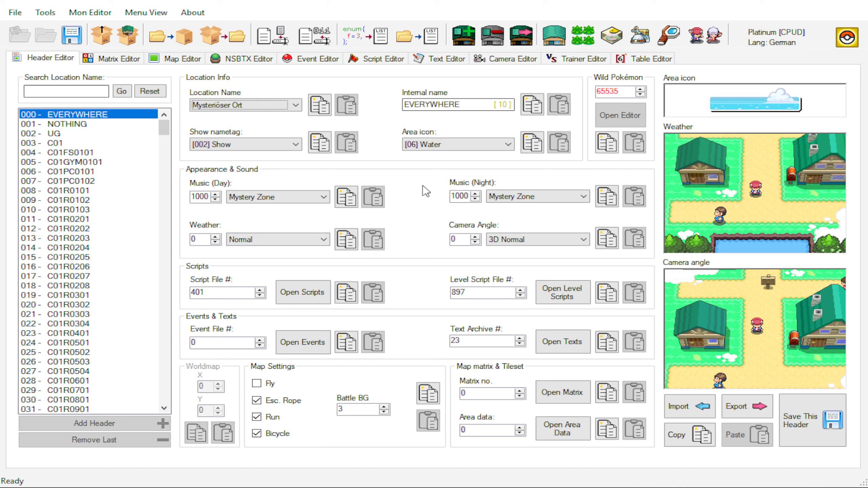